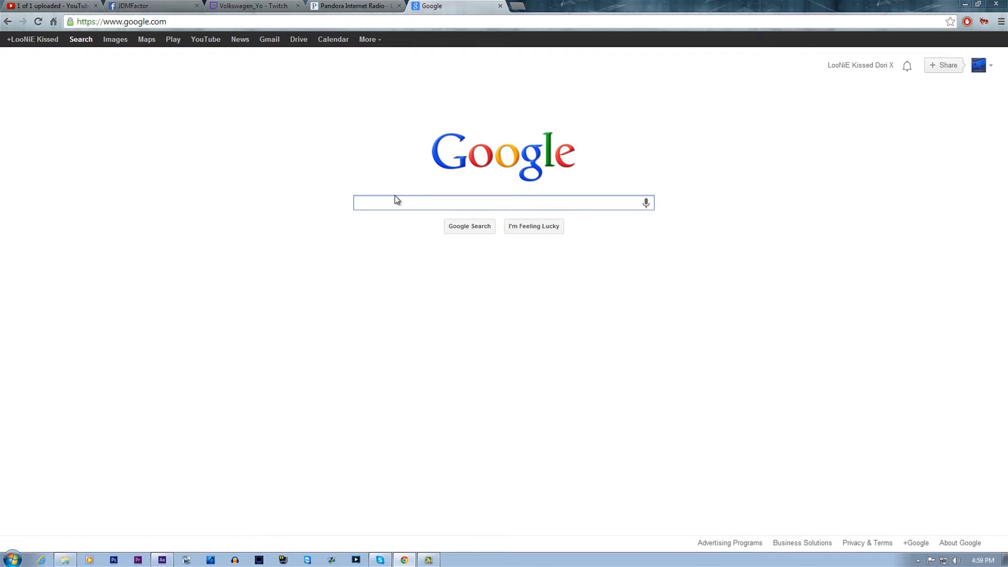
Search Google for 'rFactor UI' and open the HD User Interface 1.20 rFactorCentral result
type("r")
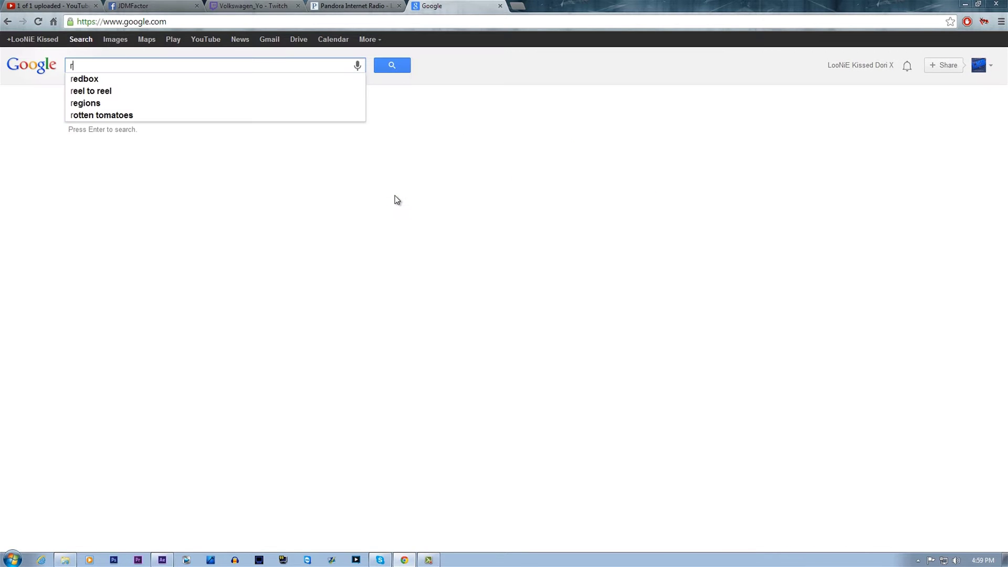
type("Factor ")
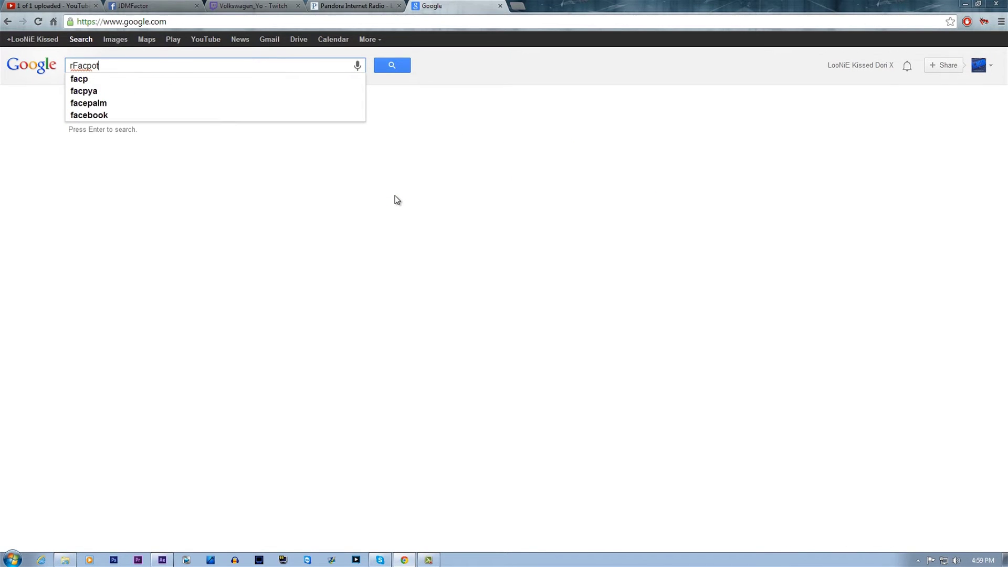
type("UI")
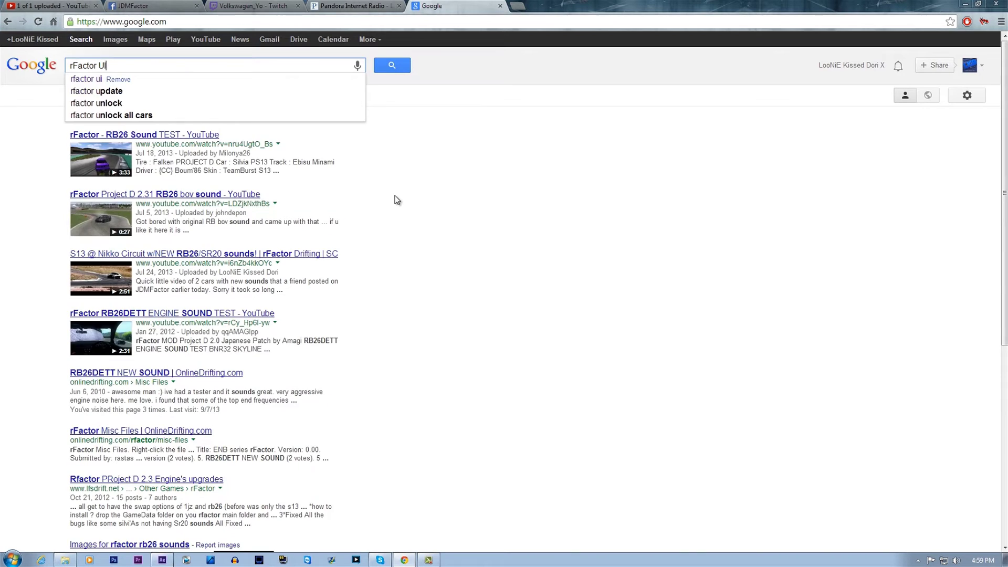
key("Return")
left_click(226, 137)
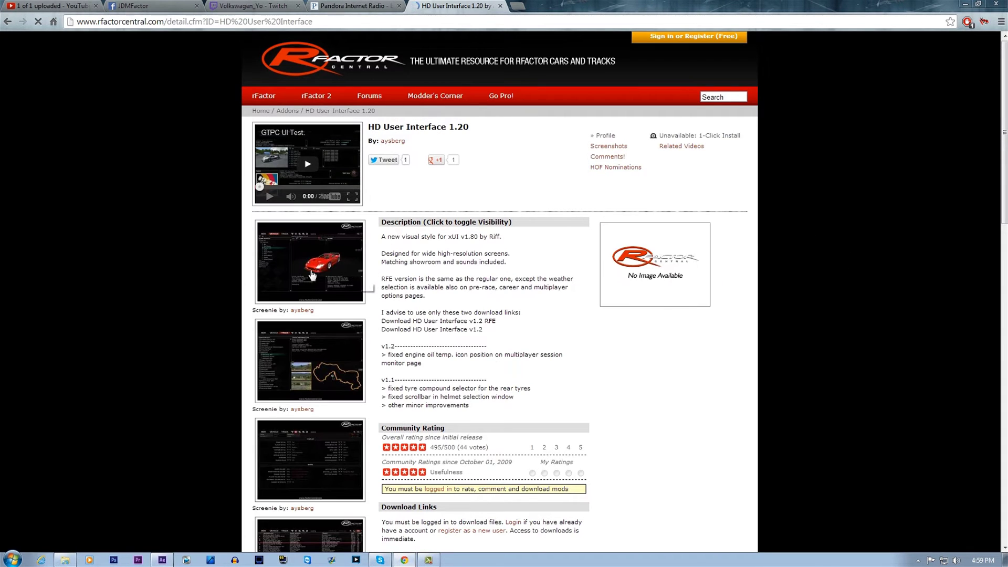
scroll(220, 317, "down", 3)
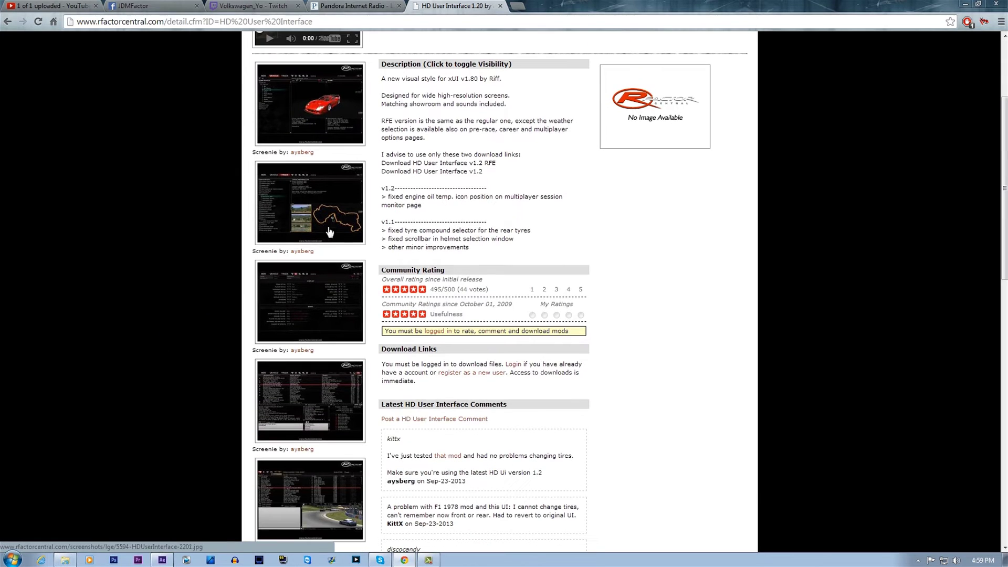
left_click(8, 22)
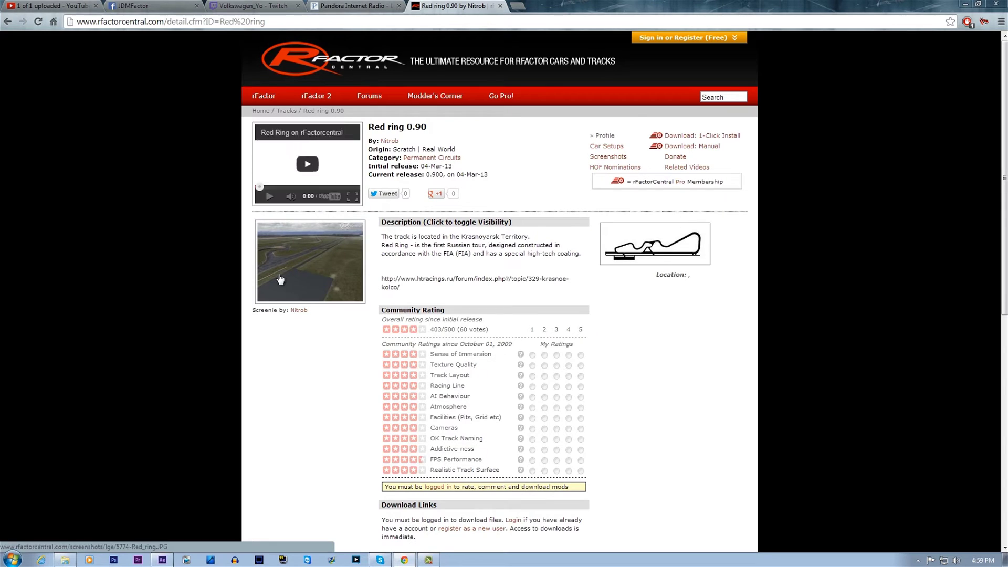
left_click(8, 22)
left_click(173, 253)
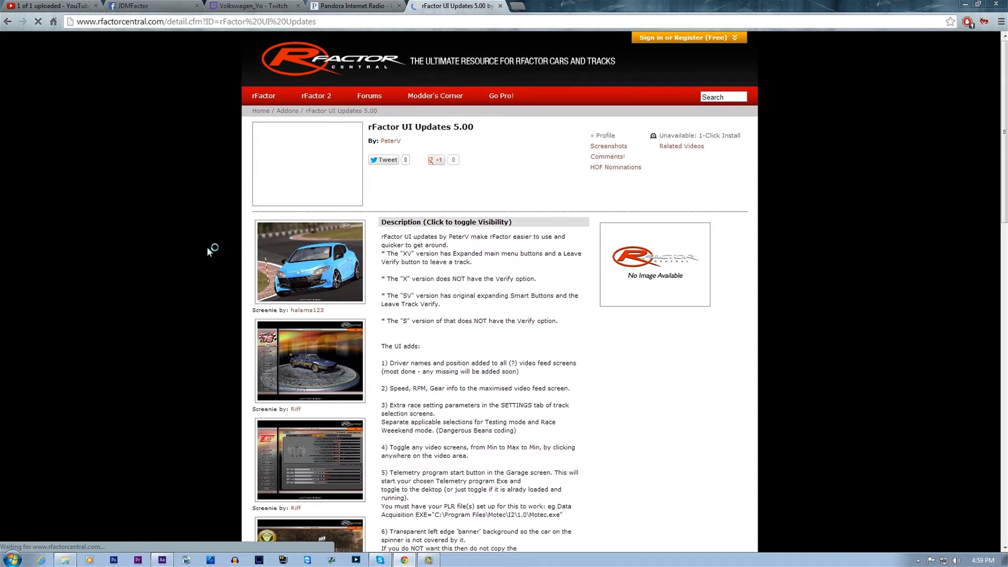
scroll(253, 365, "down", 4)
left_click(8, 22)
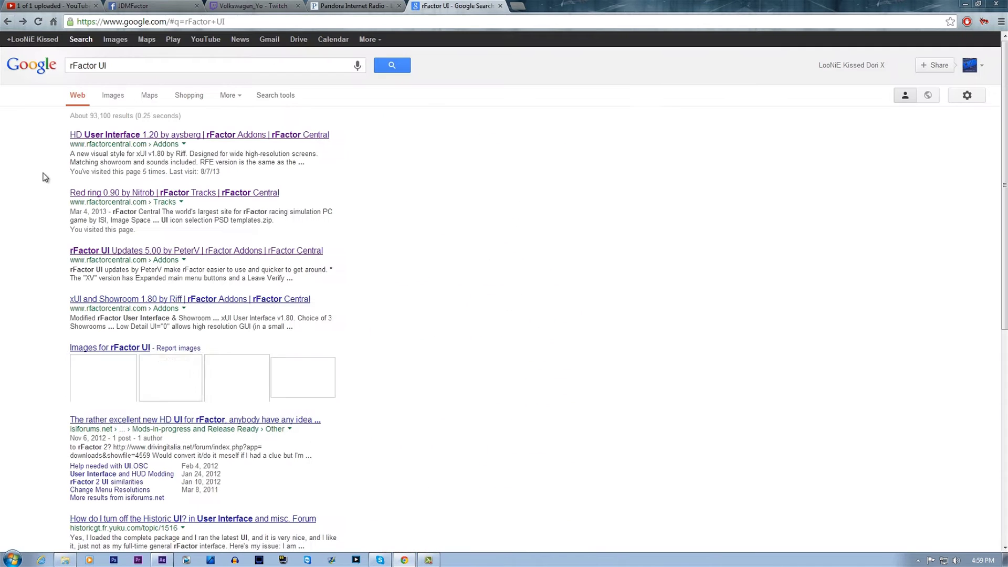
left_click(231, 136)
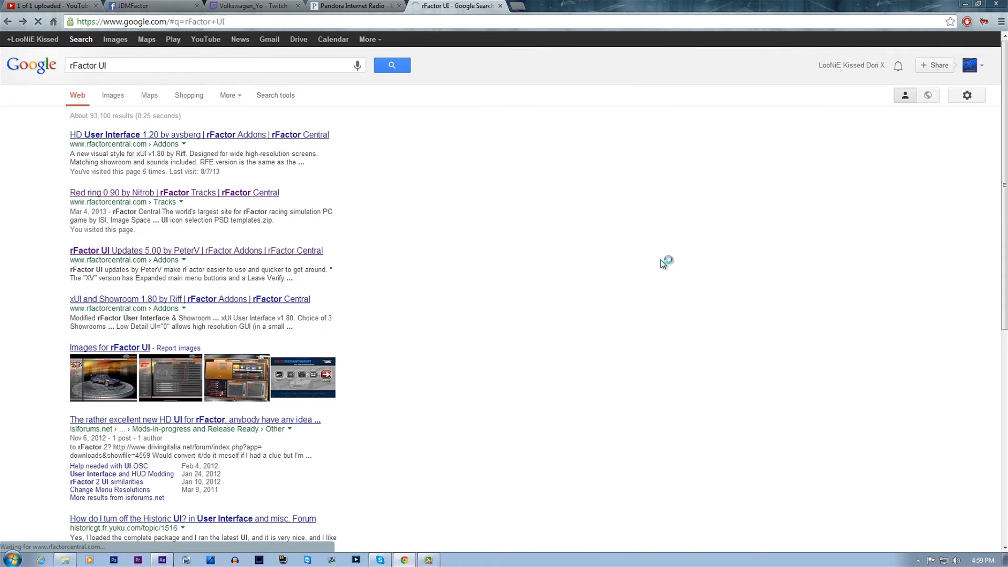
scroll(940, 226, "down", 6)
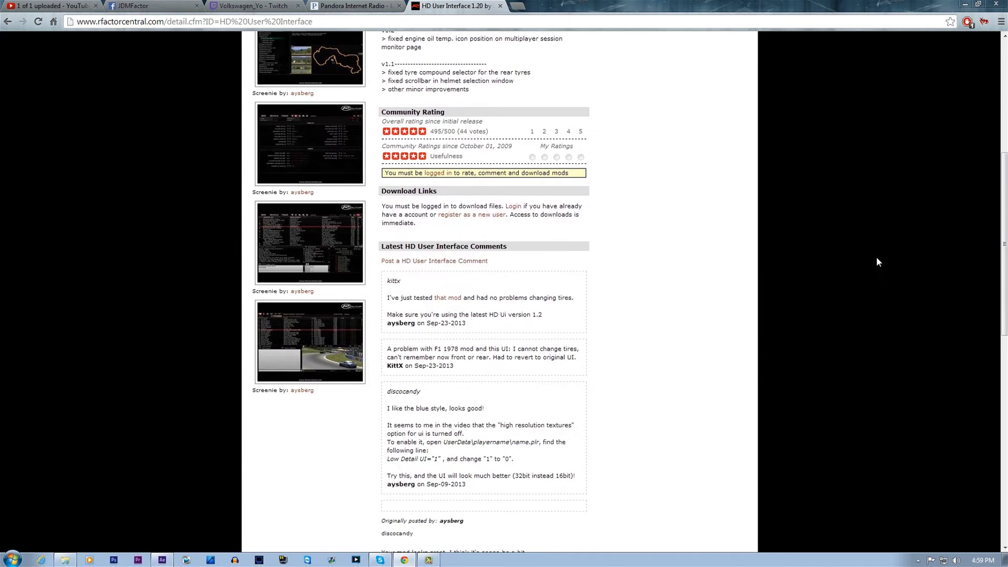
scroll(915, 296, "up", 6)
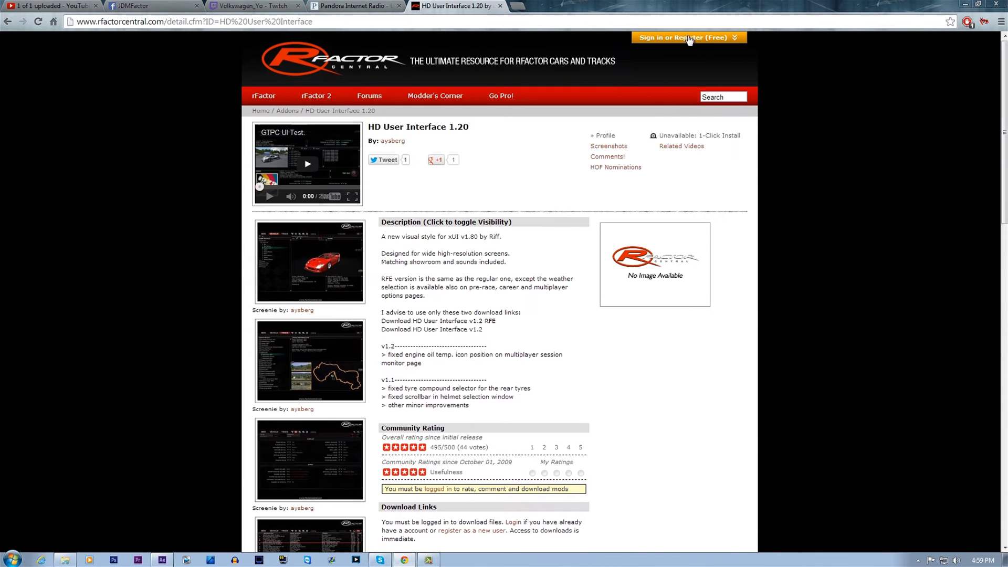
Sign in to rFactorCentral with the account username and password, then dismiss the Login Successful message
left_click(649, 41)
left_click(543, 100)
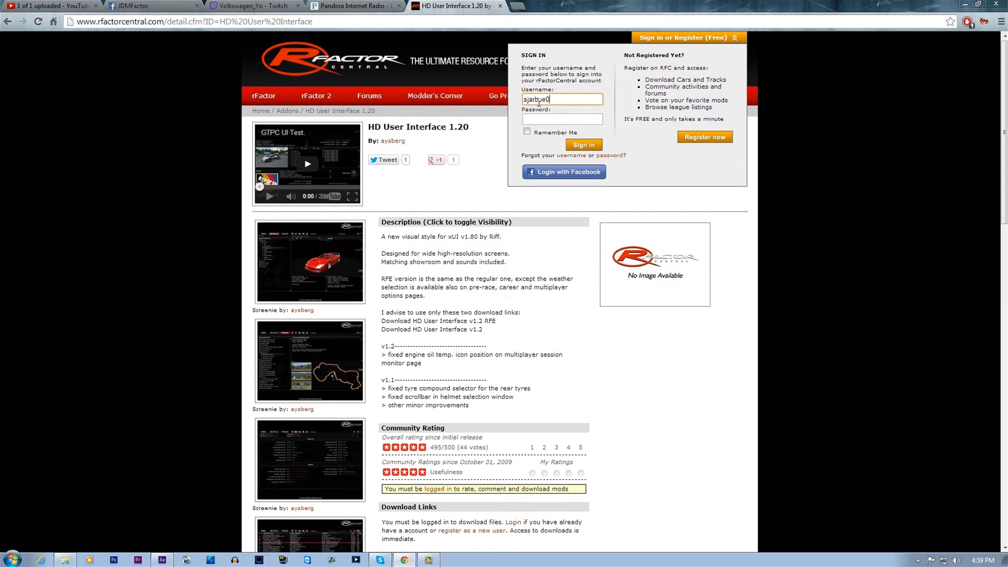
key("Tab")
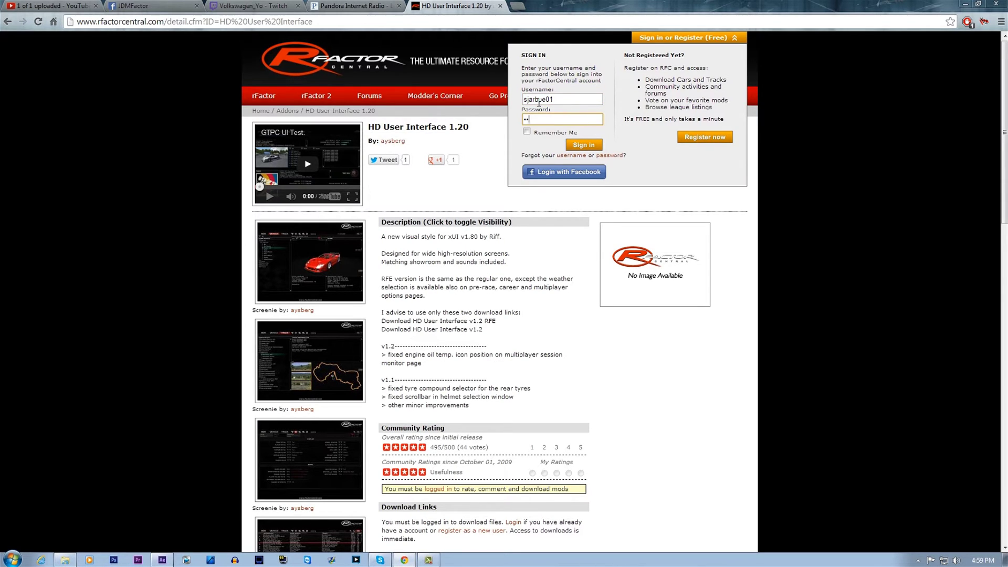
key("Return")
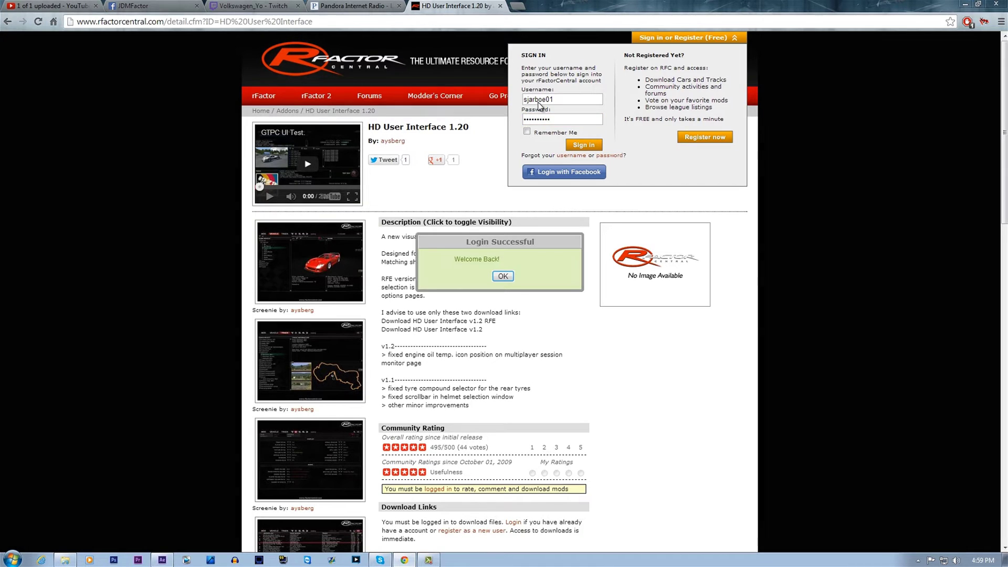
left_click(507, 278)
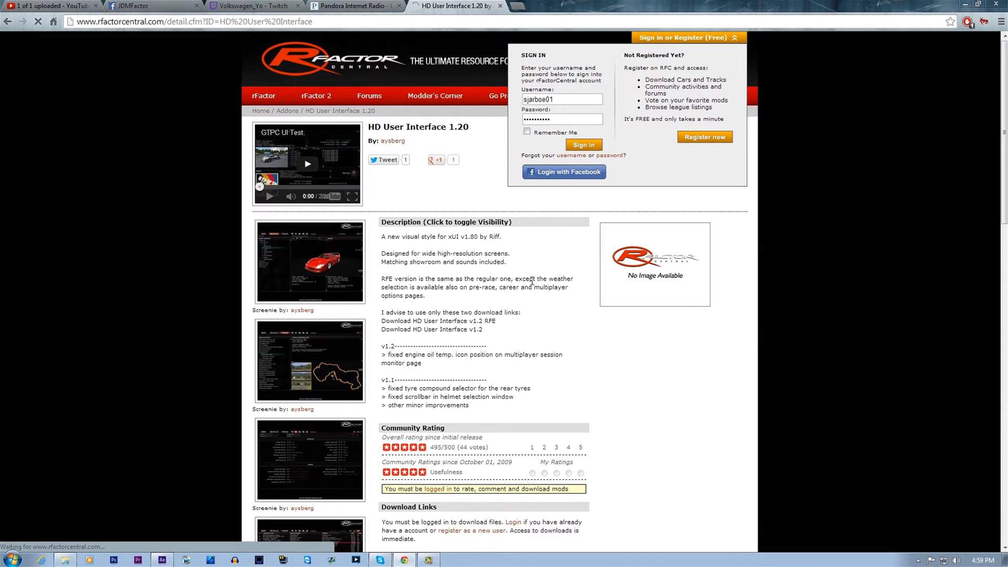
Scroll to Download Links and download the HD User Interface v1.2 RFE version
scroll(693, 352, "down", 3)
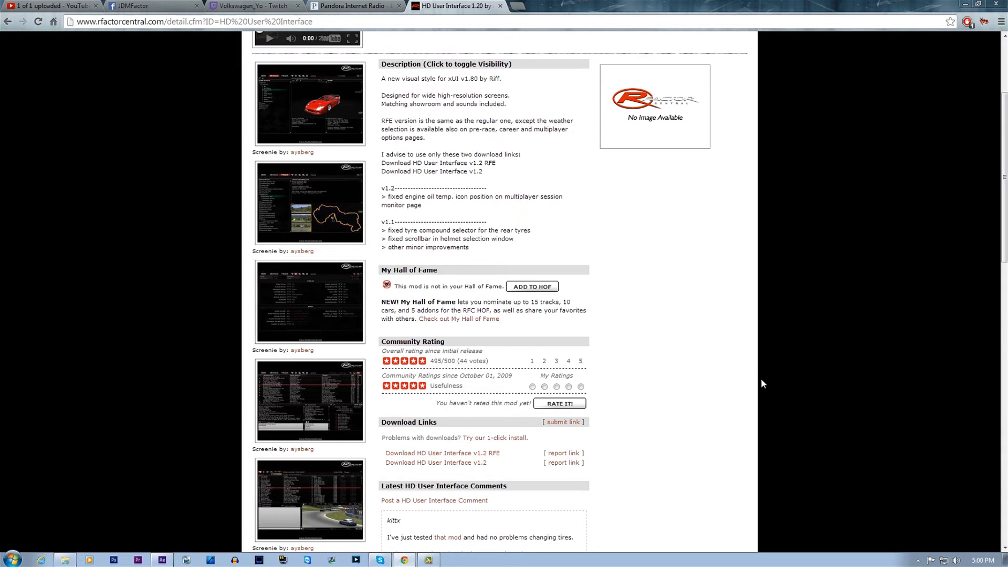
scroll(761, 378, "up", 4)
scroll(801, 383, "down", 6)
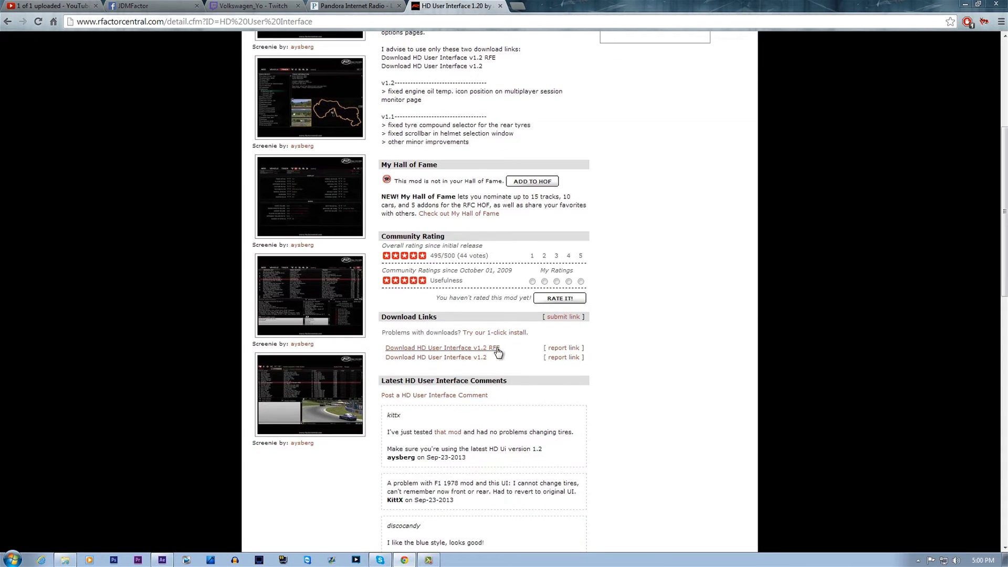
scroll(767, 362, "up", 3)
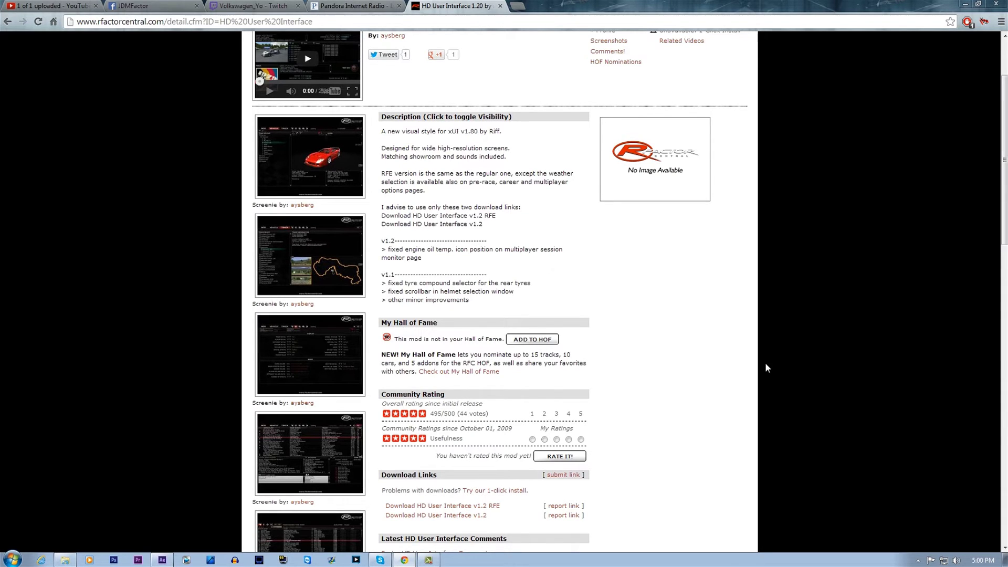
scroll(758, 336, "up", 3)
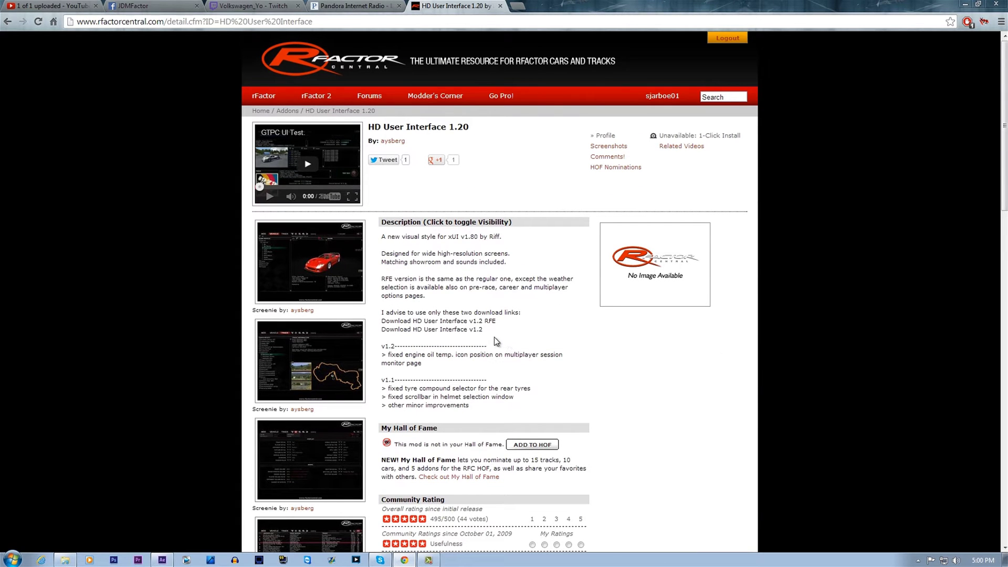
scroll(625, 336, "down", 5)
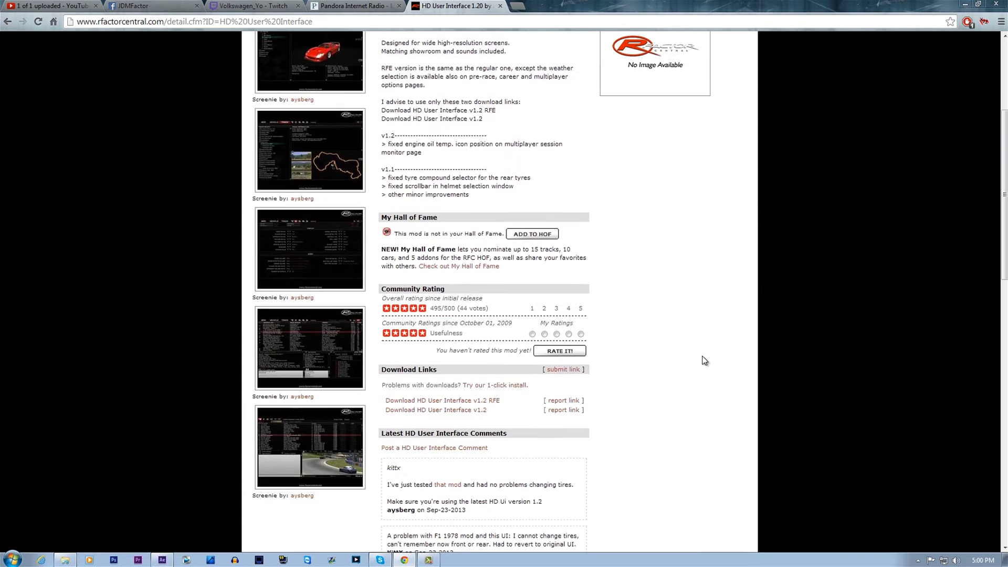
left_click(493, 388)
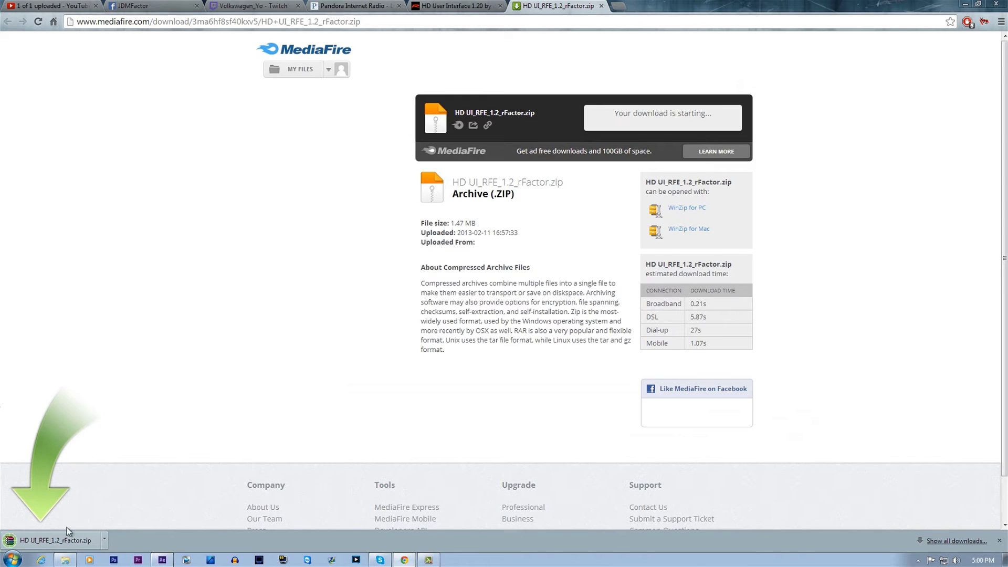
Open HD UI_RFE_1.2_rFactor.zip in WinRAR from the download shelf and minimize Chrome
left_click(67, 538)
left_click(601, 6)
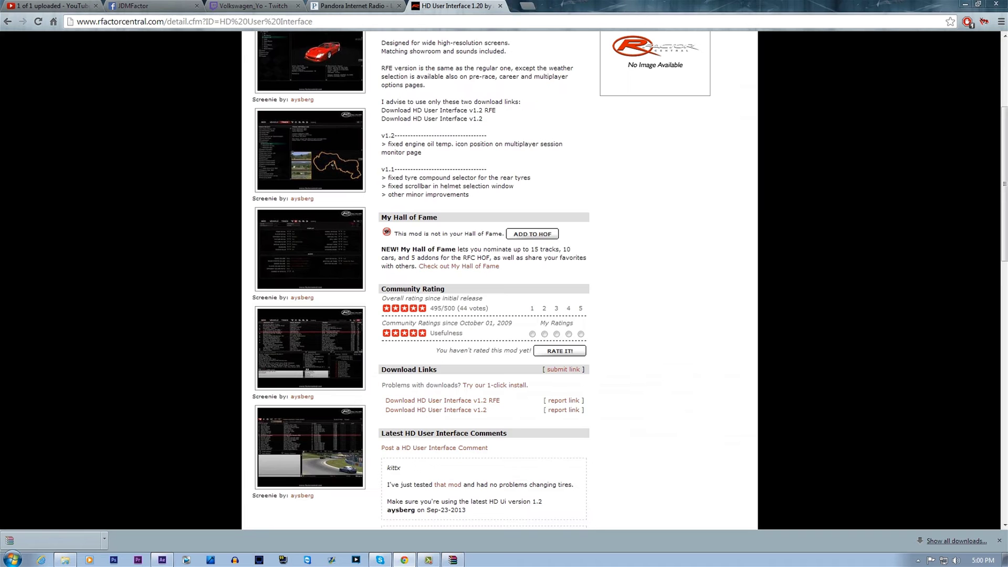
left_click(965, 4)
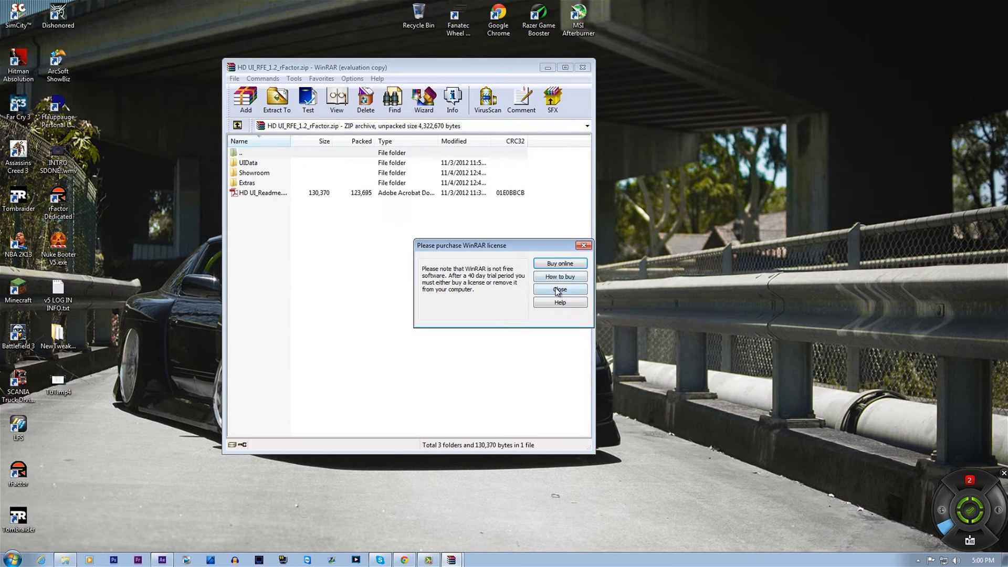
Dismiss the WinRAR licence reminder, reposition the window and peek into the UIData folder
left_click(558, 289)
left_click_drag(310, 67, 244, 46)
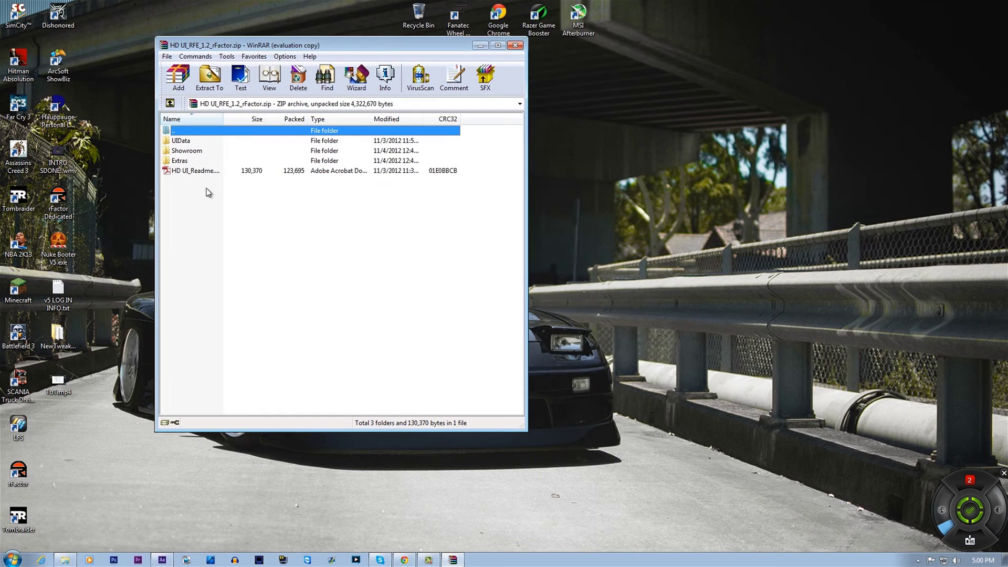
double_click(196, 140)
double_click(205, 134)
Browse the Showroom and Extras folders, then settle in the archive's UIData folder
double_click(202, 151)
double_click(202, 133)
double_click(197, 161)
double_click(200, 133)
double_click(192, 142)
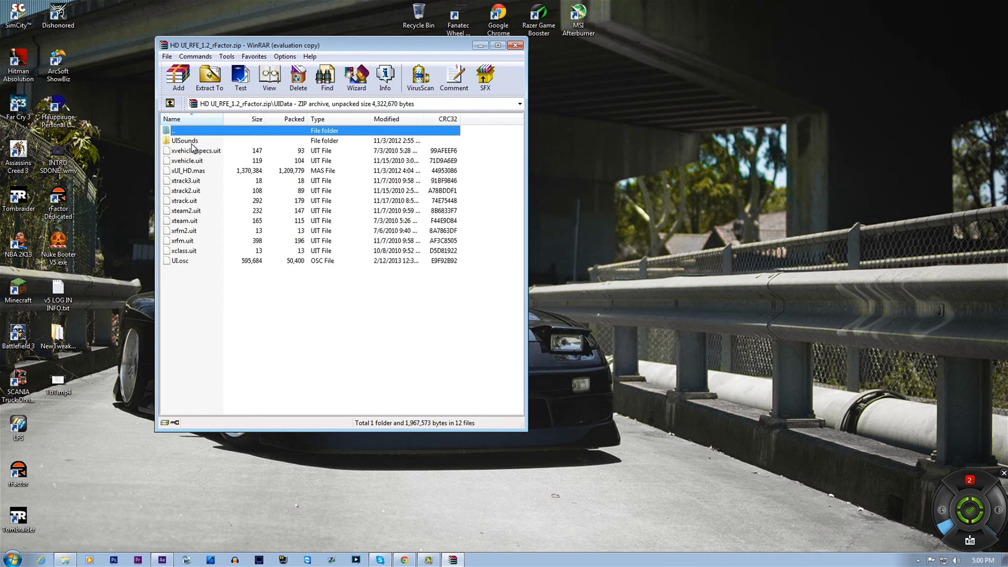
Navigate Explorer to D:\Games\rFactor\UIData
left_click(65, 560)
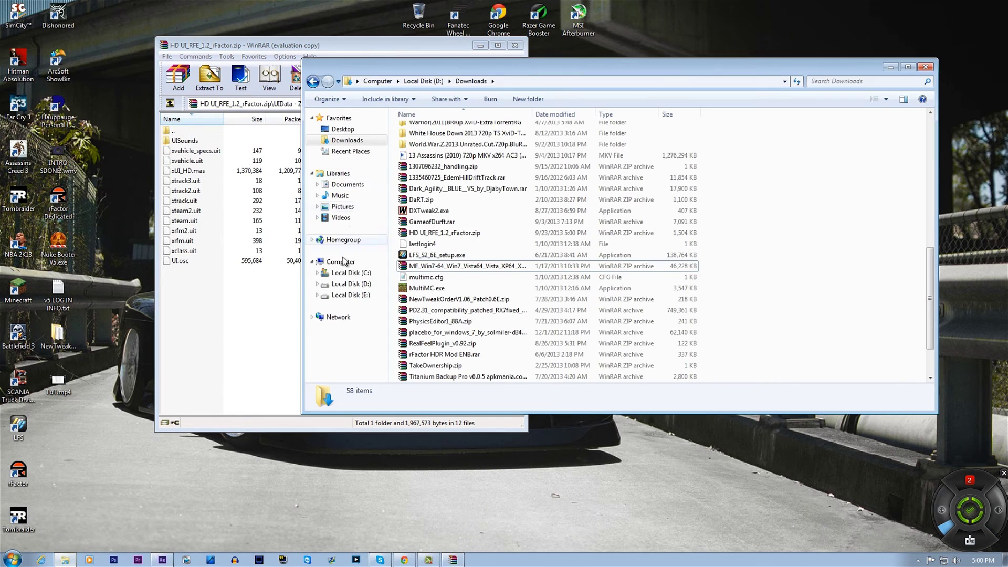
left_click(348, 284)
double_click(445, 209)
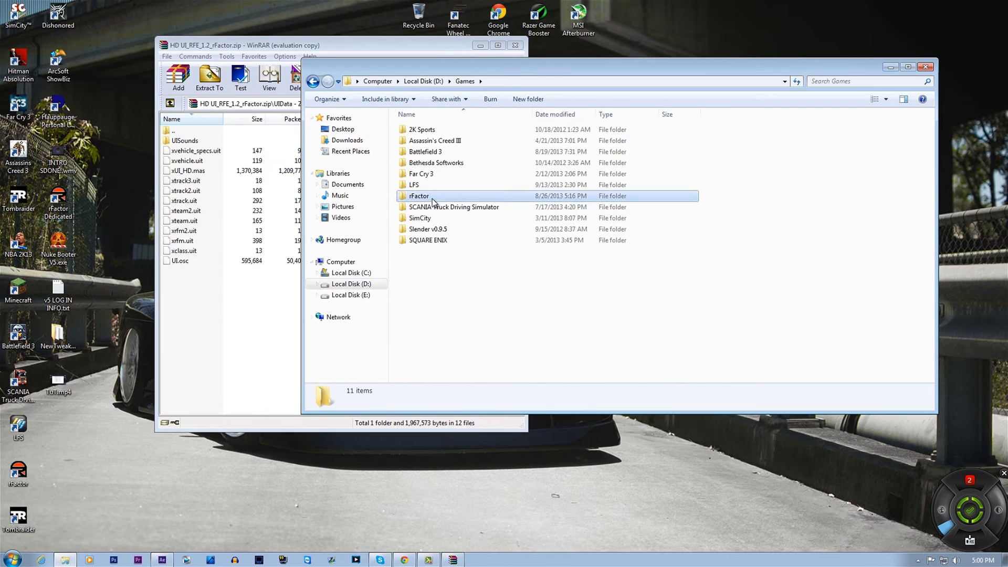
double_click(436, 202)
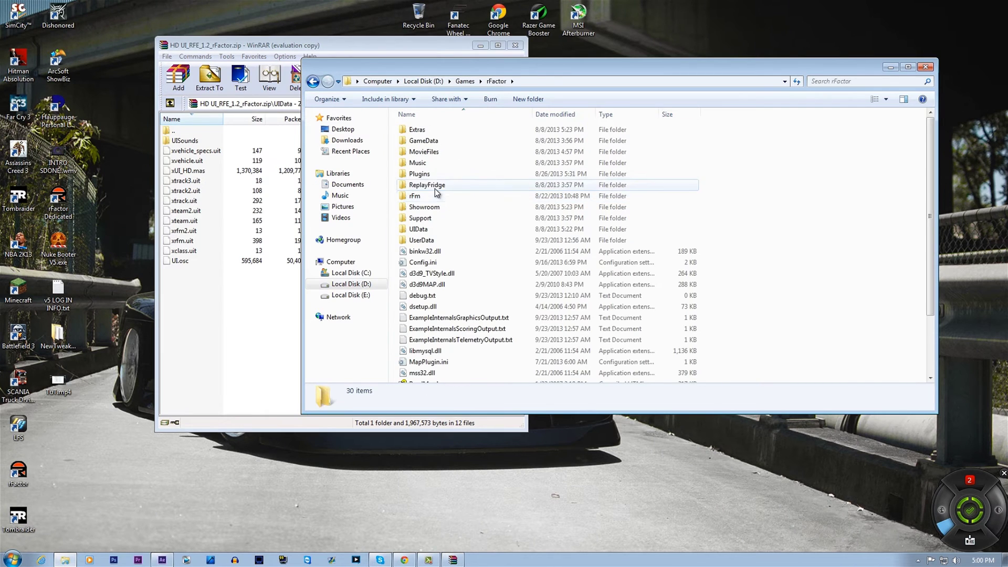
double_click(418, 229)
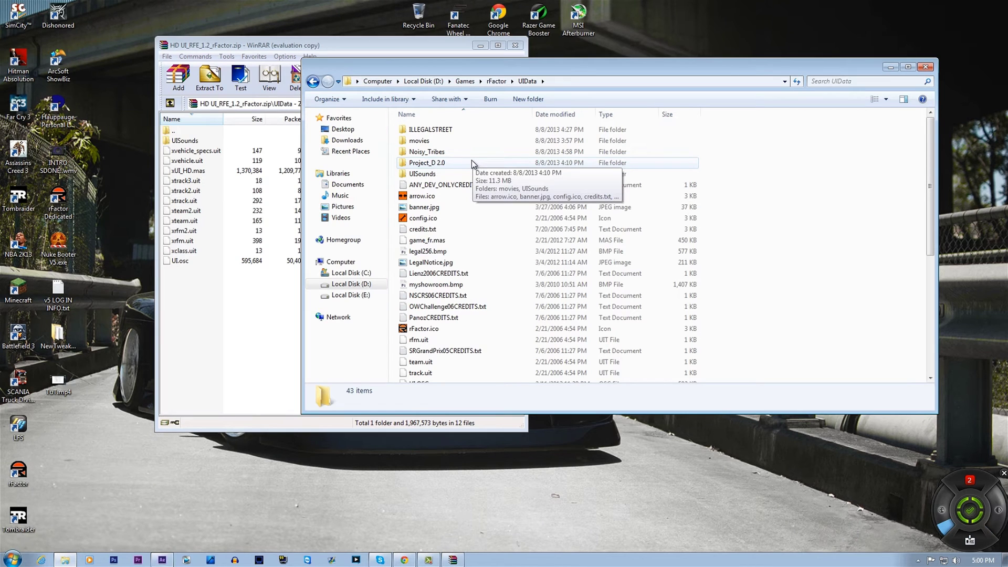
Inspect the contents of the Project_D 2.0 folder, then return to UIData
double_click(472, 163)
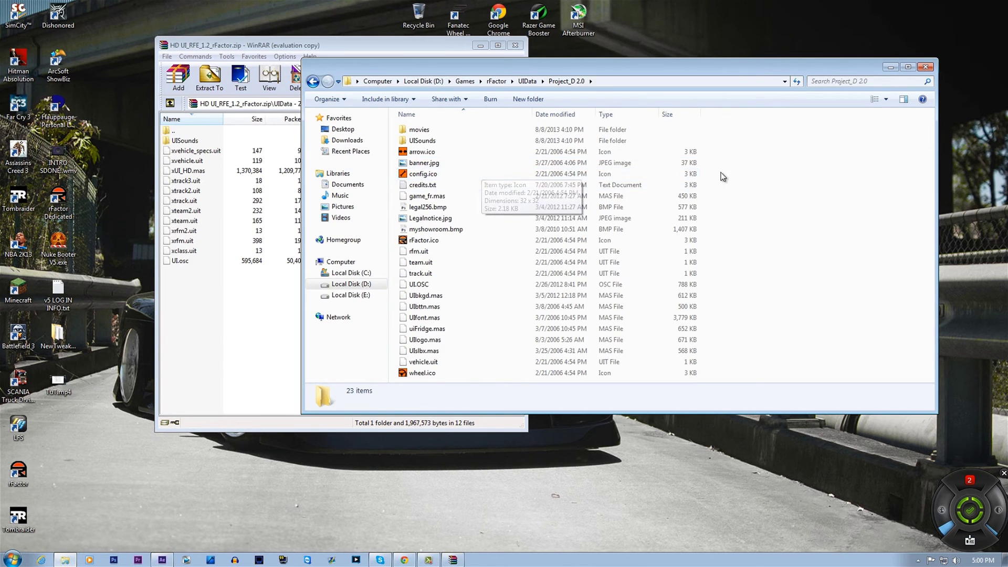
left_click_drag(720, 131, 508, 404)
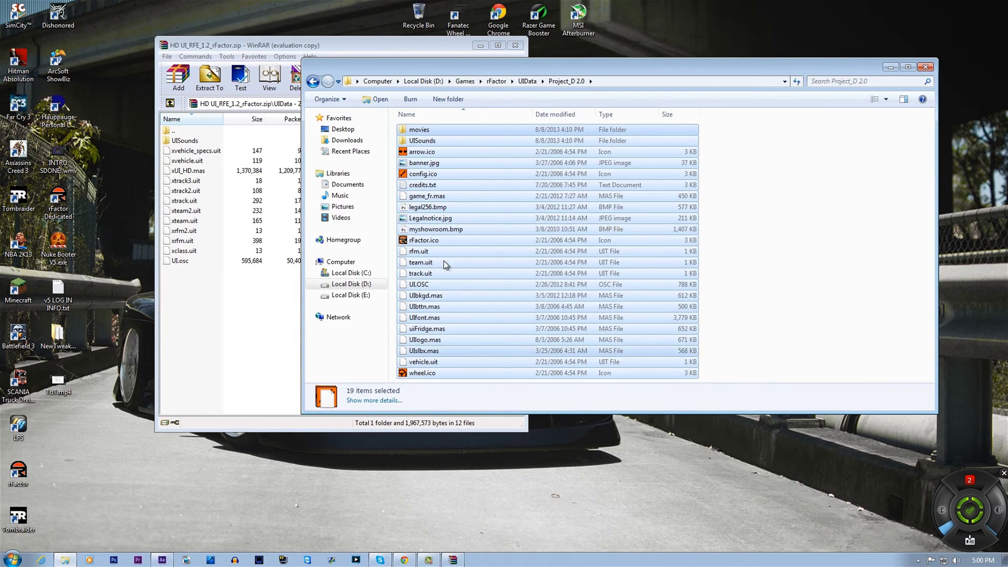
left_click(313, 81)
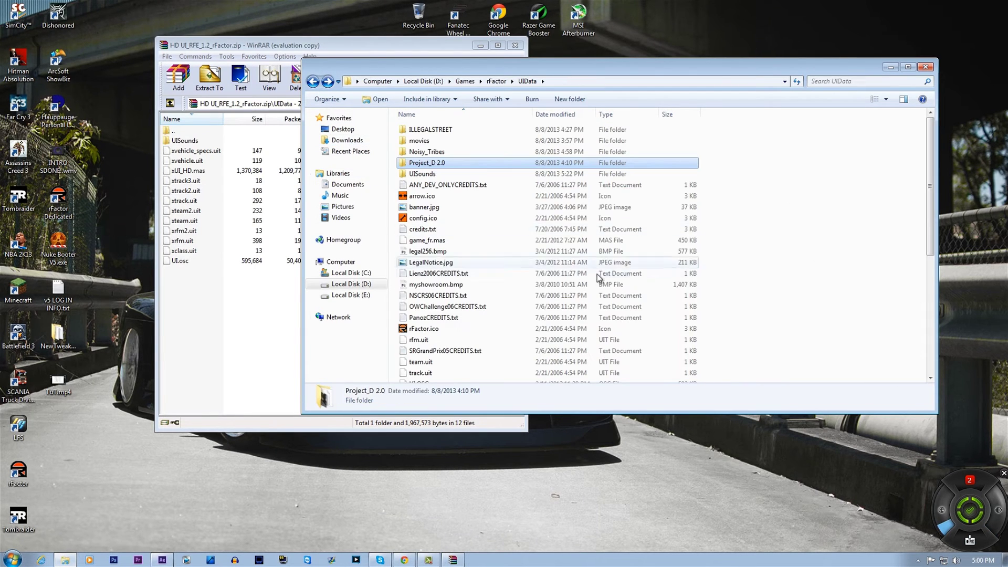
left_click(825, 265)
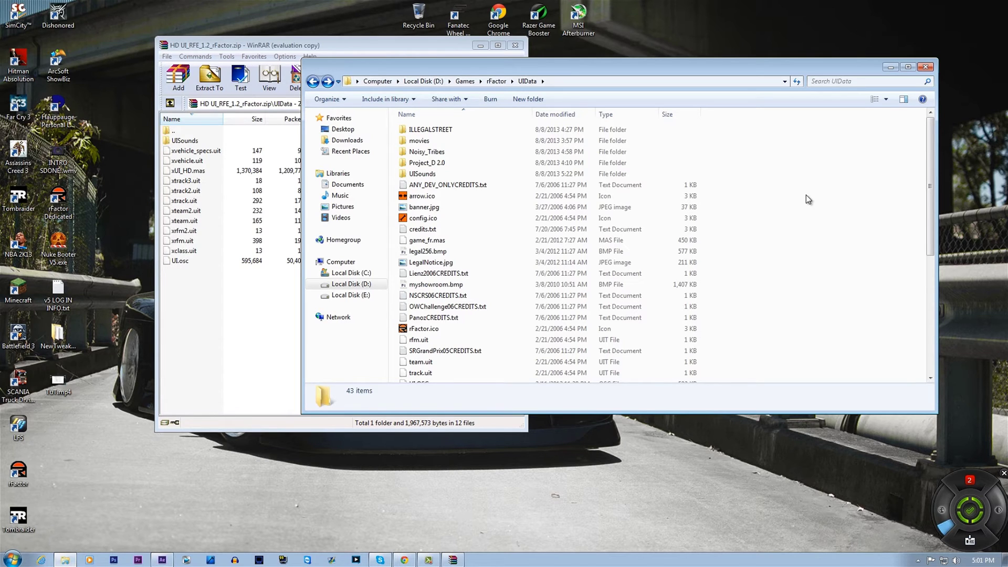
Select UISounds and all archive UIData files and drag them toward the UIData folder
left_click(205, 319)
left_click_drag(210, 286, 176, 138)
left_click_drag(184, 210, 375, 325)
left_click(817, 316)
Navigate Explorer from rFactor into the GameData\Vehicles folder
left_click(223, 329)
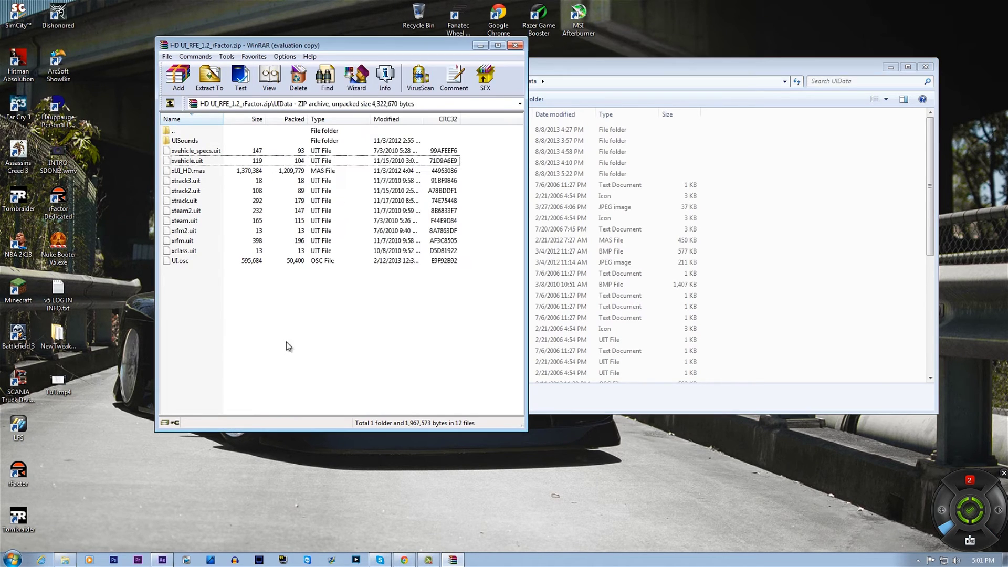
left_click(812, 160)
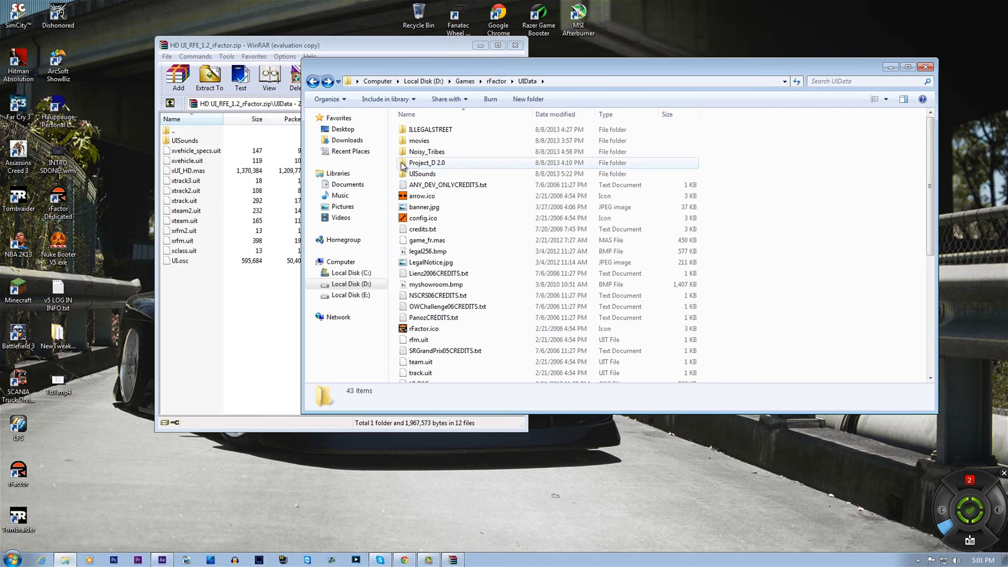
left_click(311, 82)
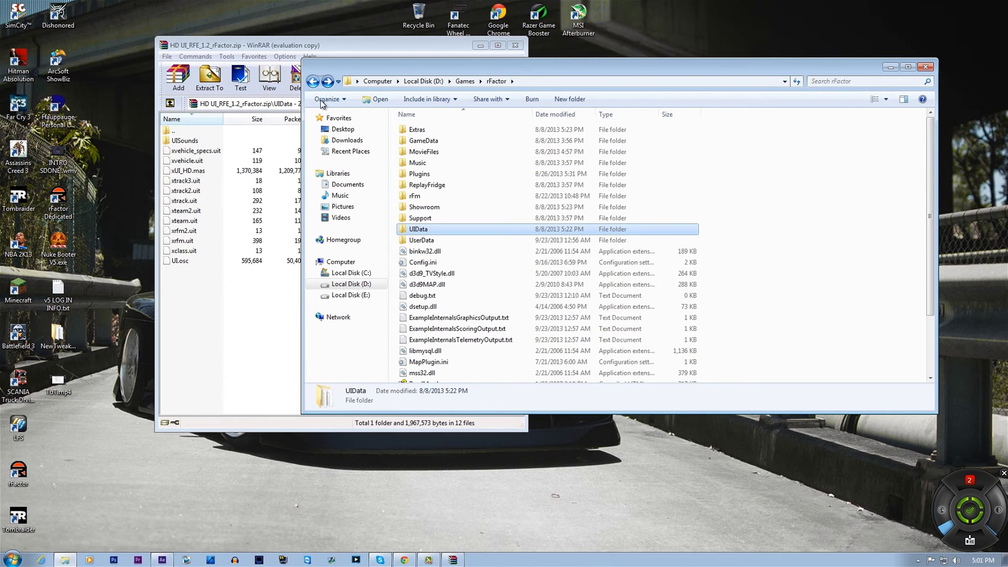
double_click(446, 141)
double_click(437, 219)
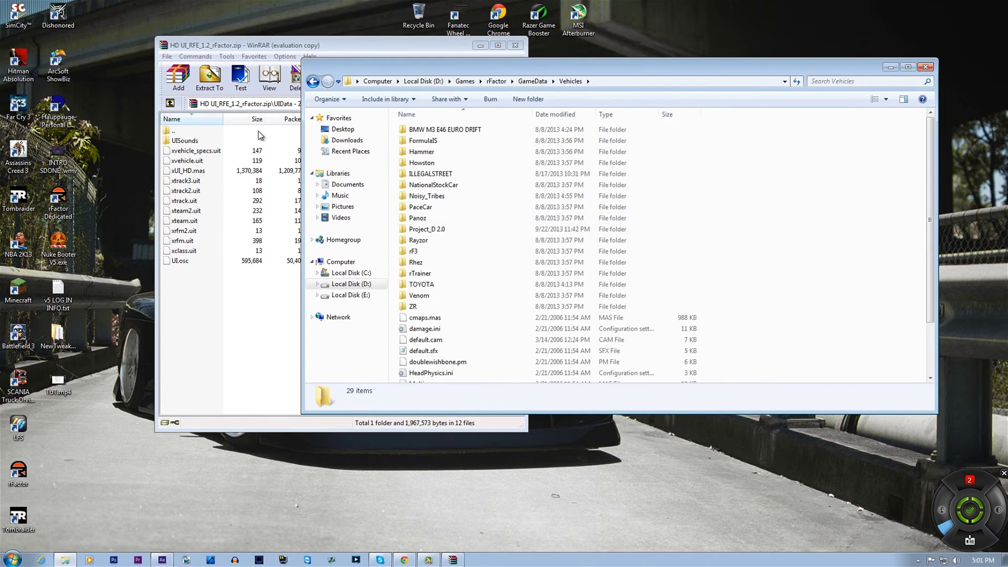
Open the archive's Showroom folder and select both of its files, then clear the selection
double_click(243, 130)
double_click(204, 151)
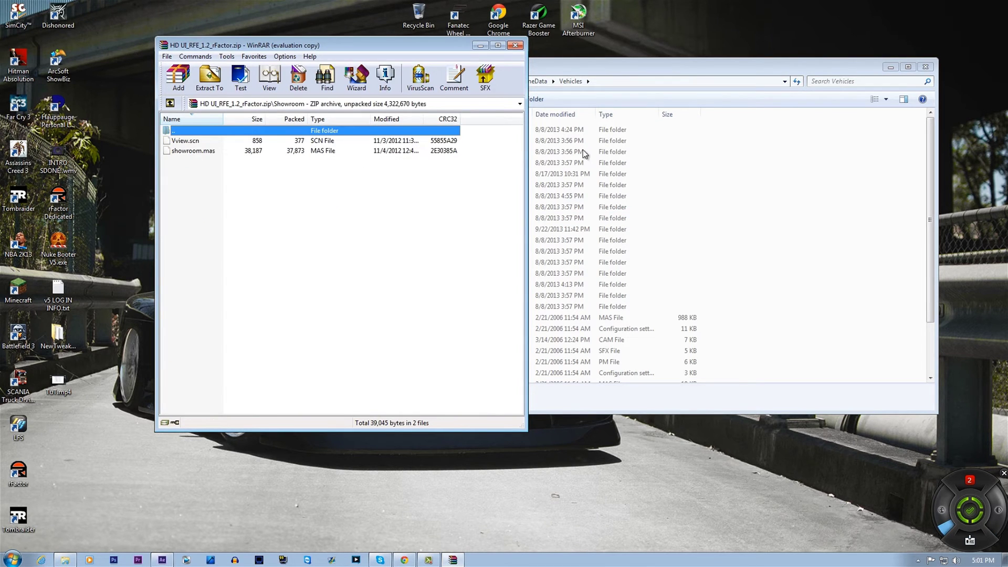
left_click(727, 187)
scroll(756, 255, "down", 2)
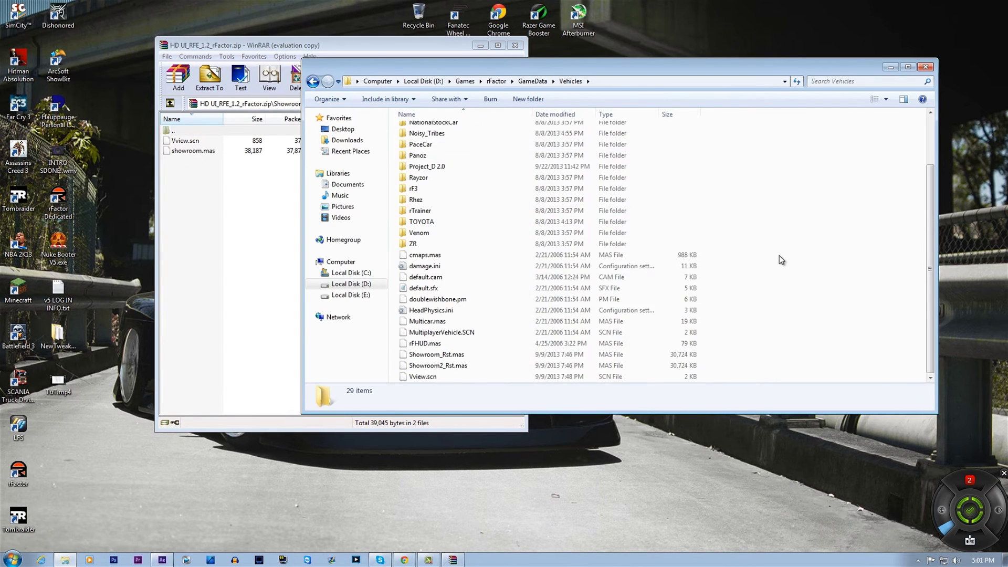
left_click(214, 184)
key("ctrl+a")
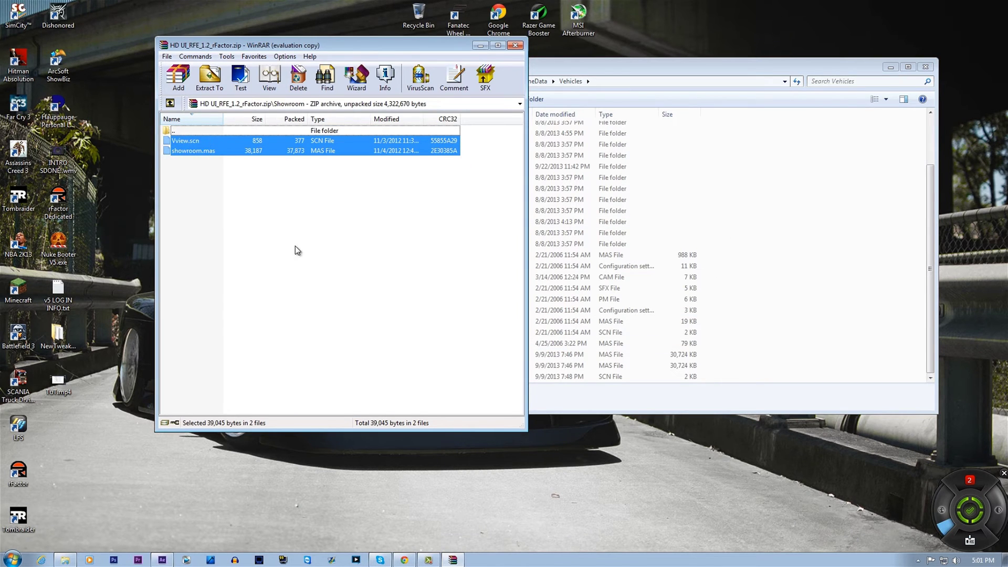
left_click(838, 274)
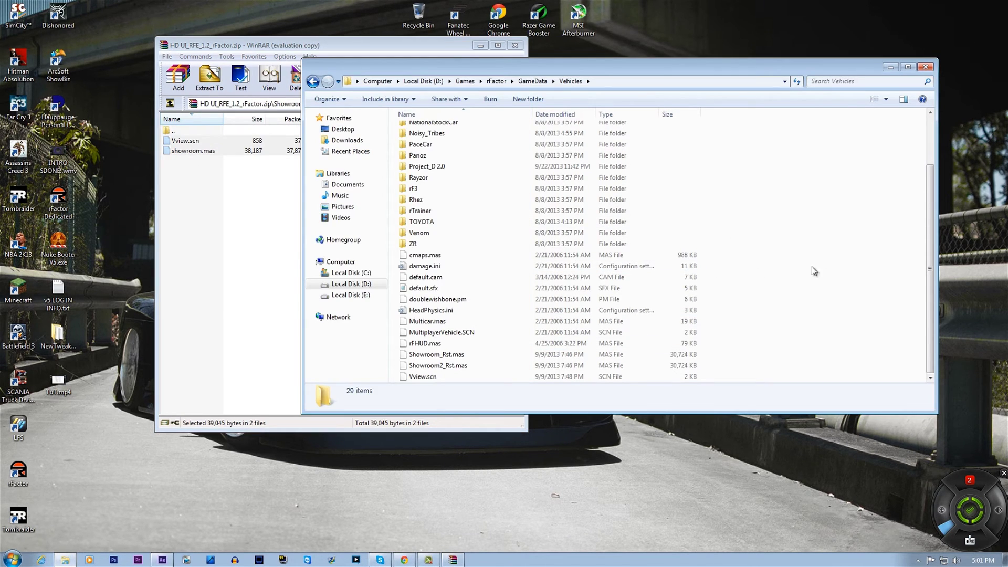
left_click(282, 251)
left_click(282, 251)
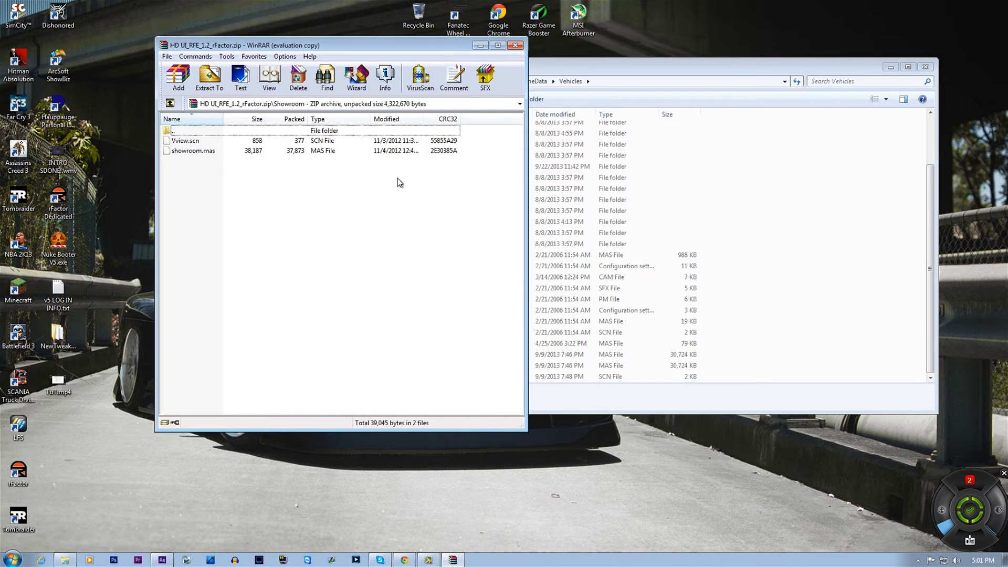
Close WinRAR and make the Vehicles window slightly shorter
left_click(516, 47)
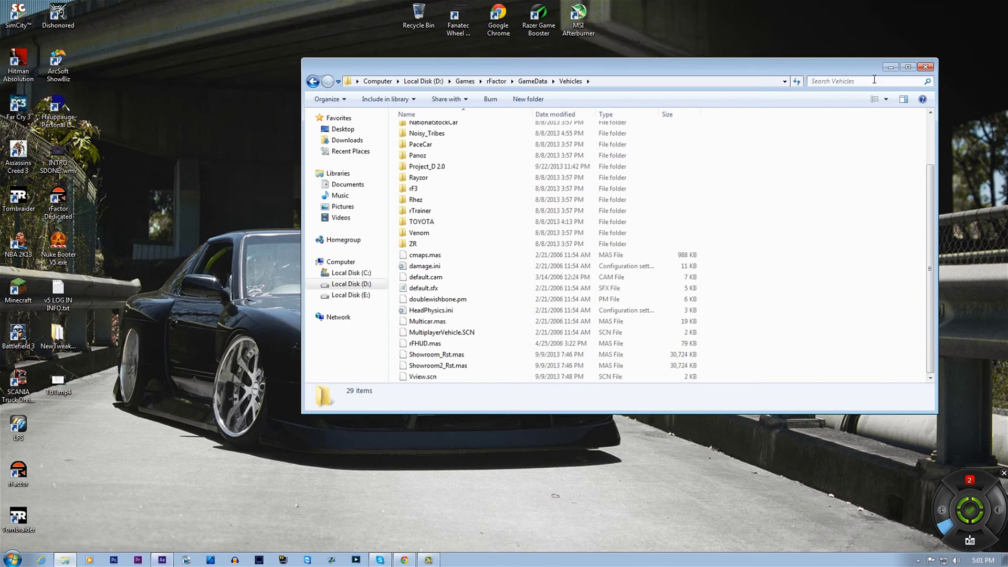
left_click_drag(696, 60, 642, 68)
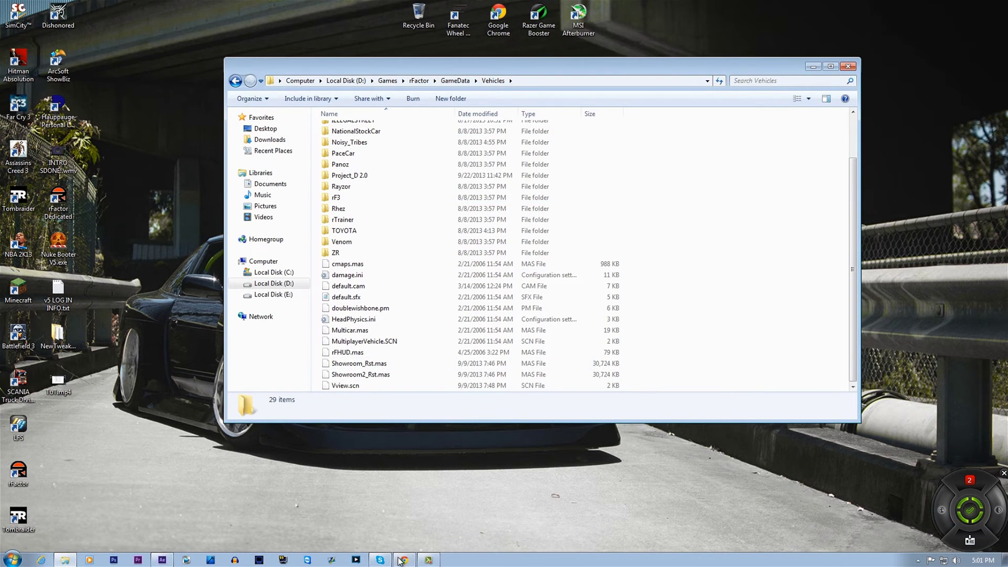
key("alt+Tab")
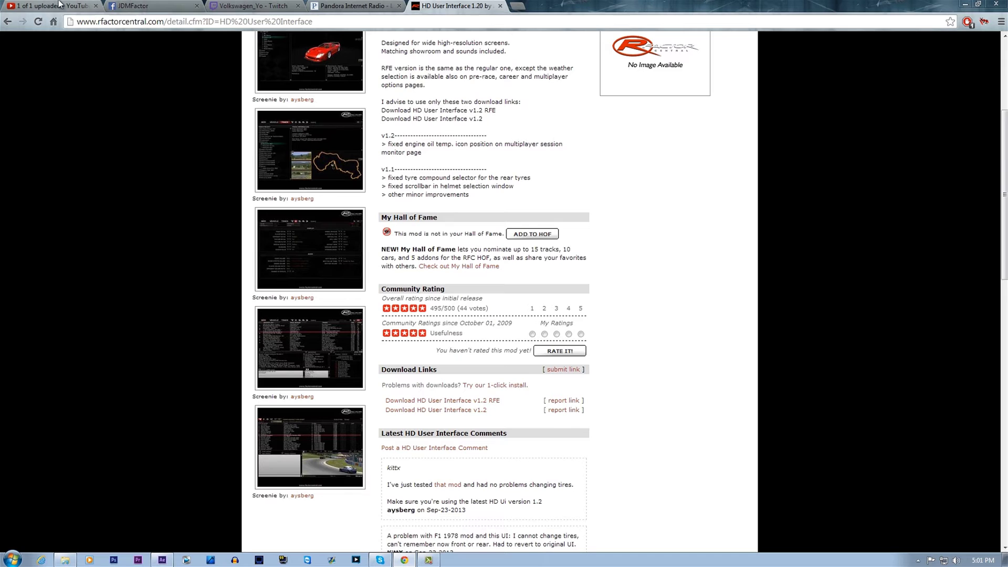
In JDMFactor's Files, open 'Garages RST and KFGT Edition v2.0' and follow its MediaFire link
left_click(157, 5)
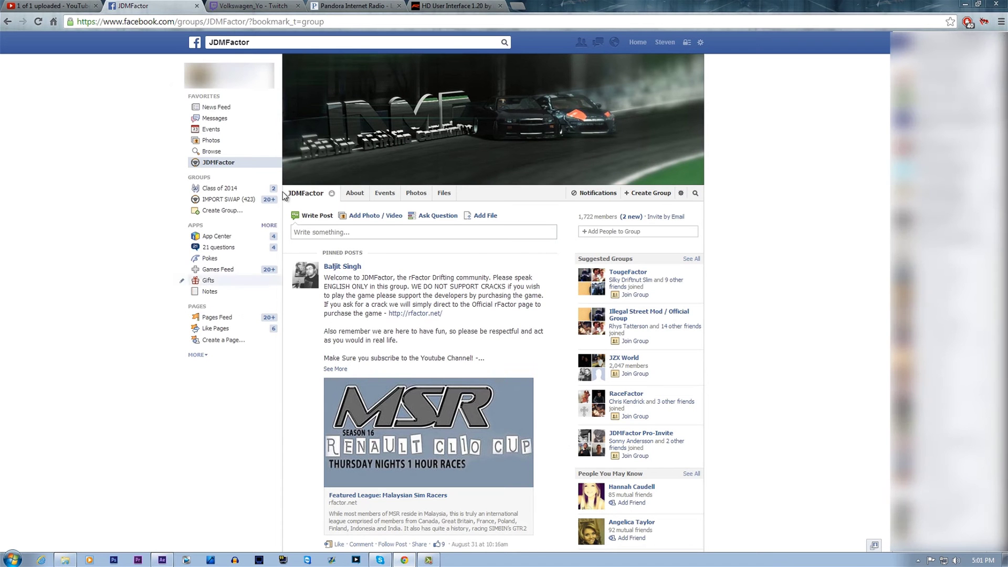
left_click(444, 193)
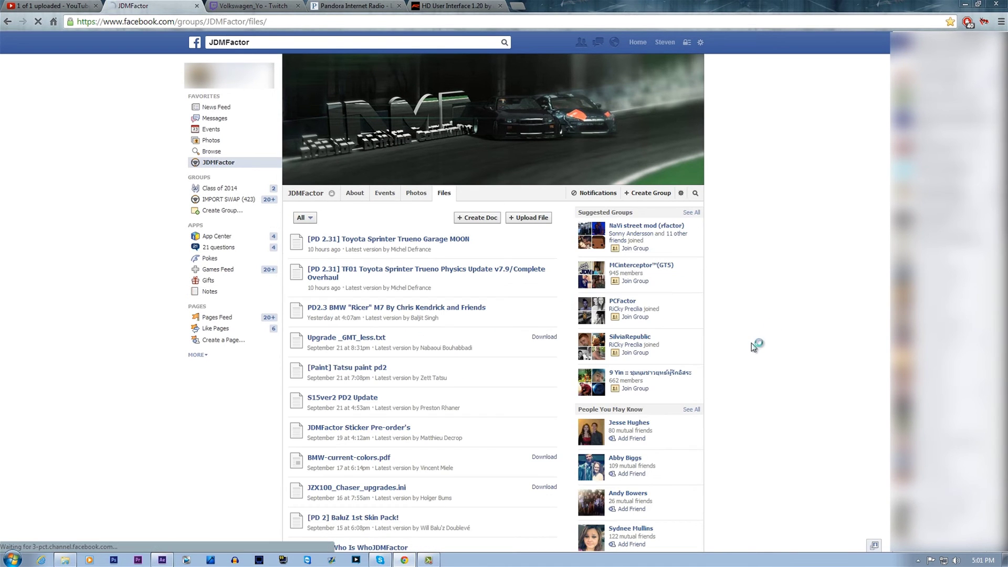
scroll(767, 404, "down", 1)
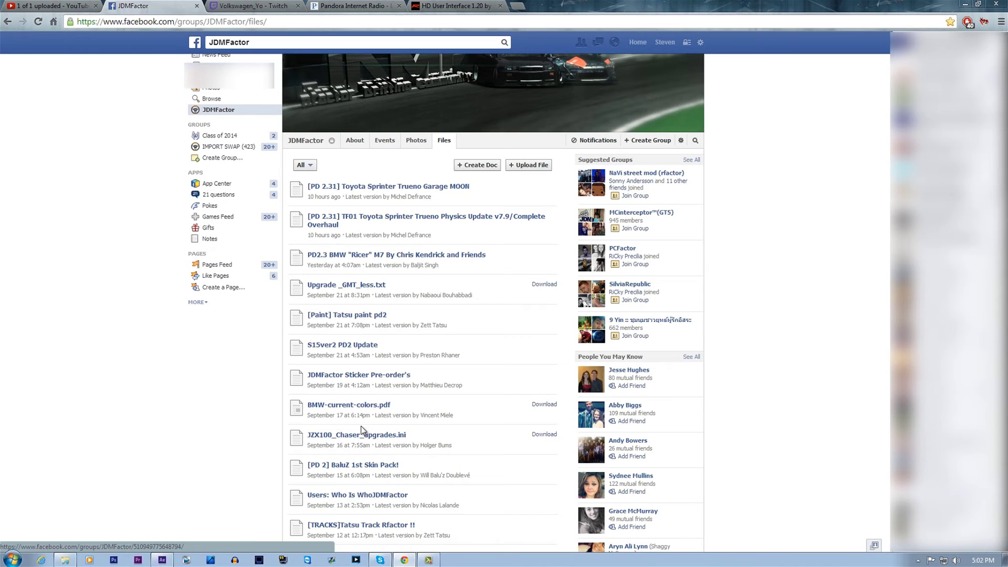
scroll(185, 427, "down", 1)
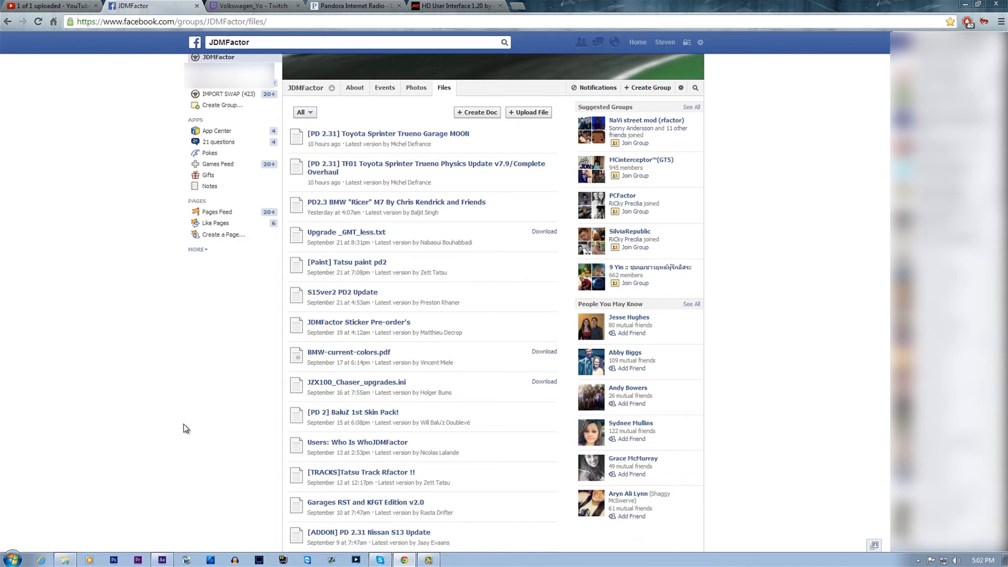
scroll(185, 428, "down", 1)
left_click(364, 448)
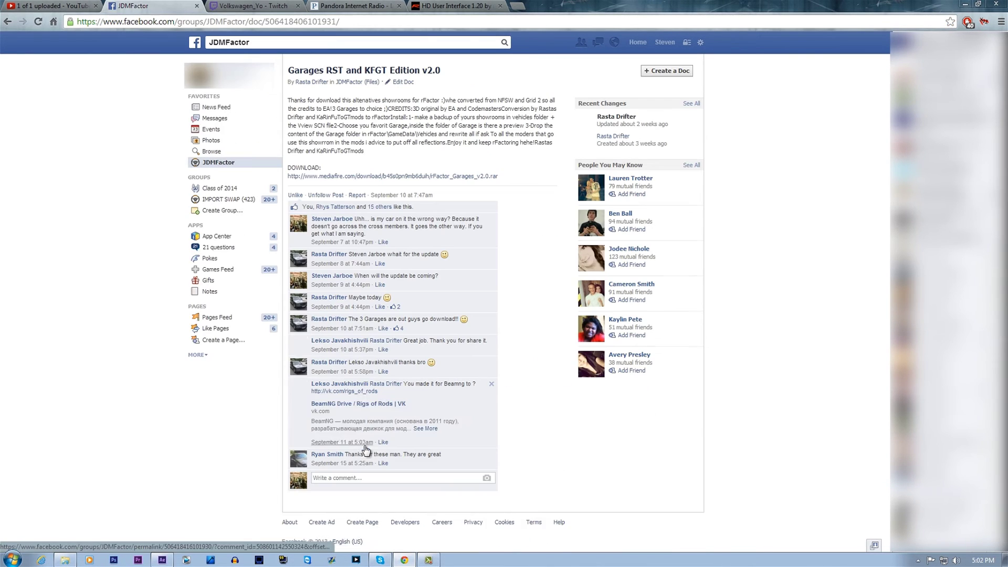
left_click(359, 177)
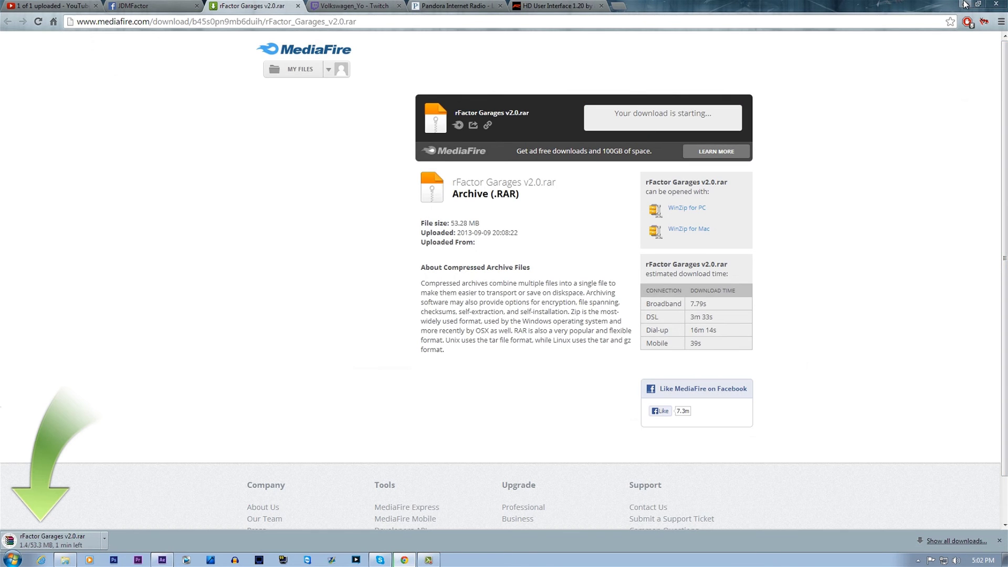
Toggle between Chrome and the Vehicles folder while the MediaFire download runs
left_click(966, 4)
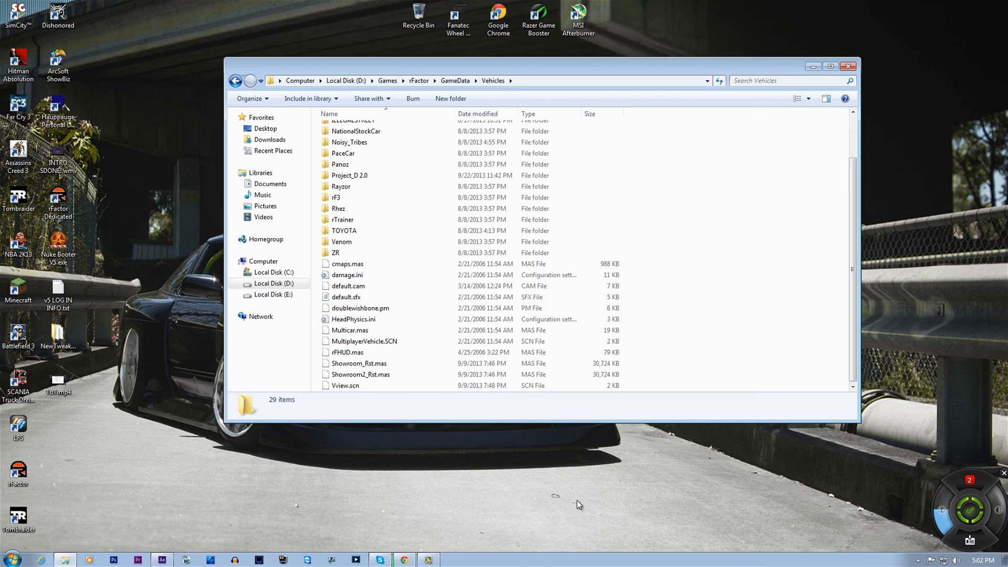
left_click(404, 560)
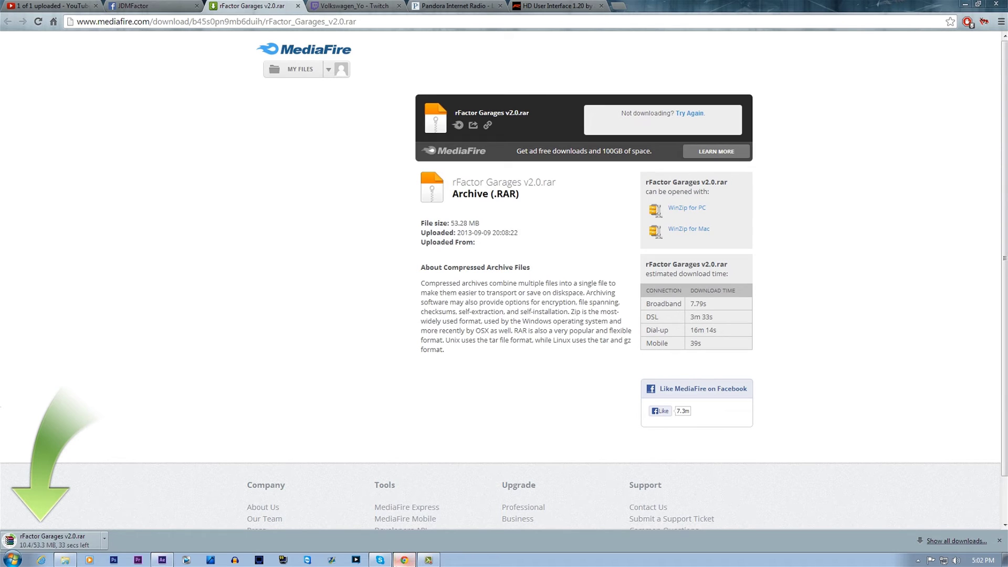
left_click(405, 560)
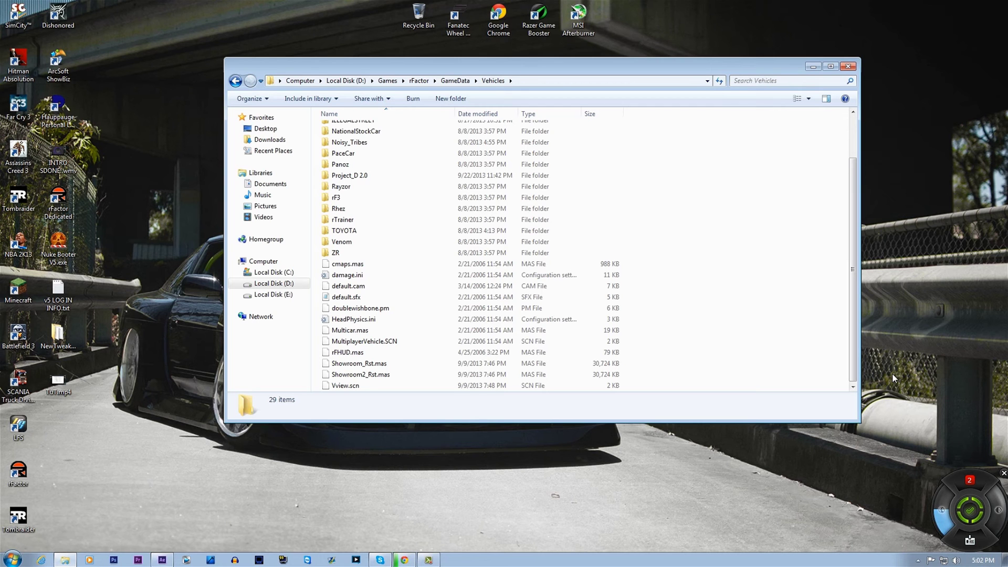
left_click(408, 561)
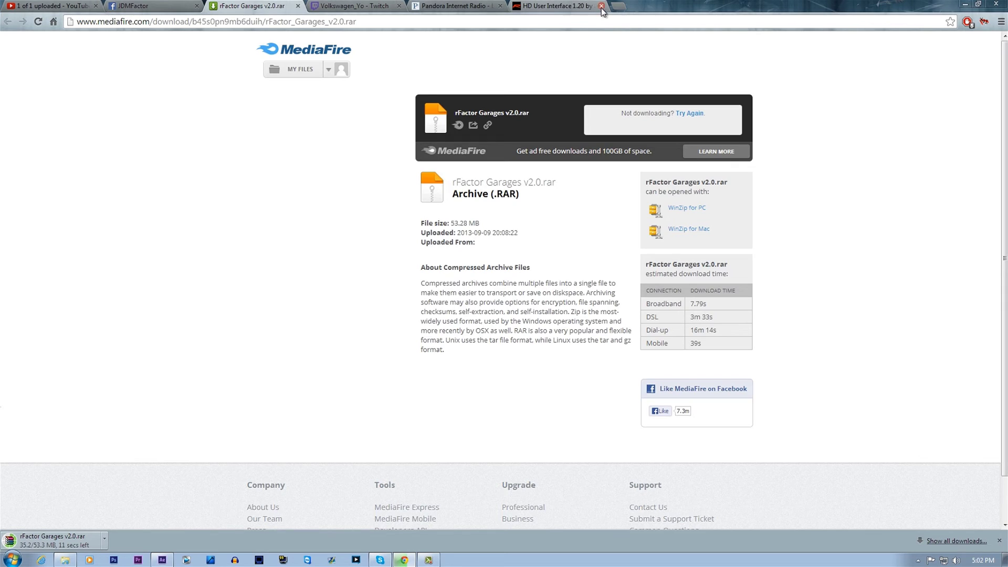
Tidy browser tabs, closing the blank and HD User Interface tabs and loading YouTube home
left_click(618, 6)
left_click(702, 6)
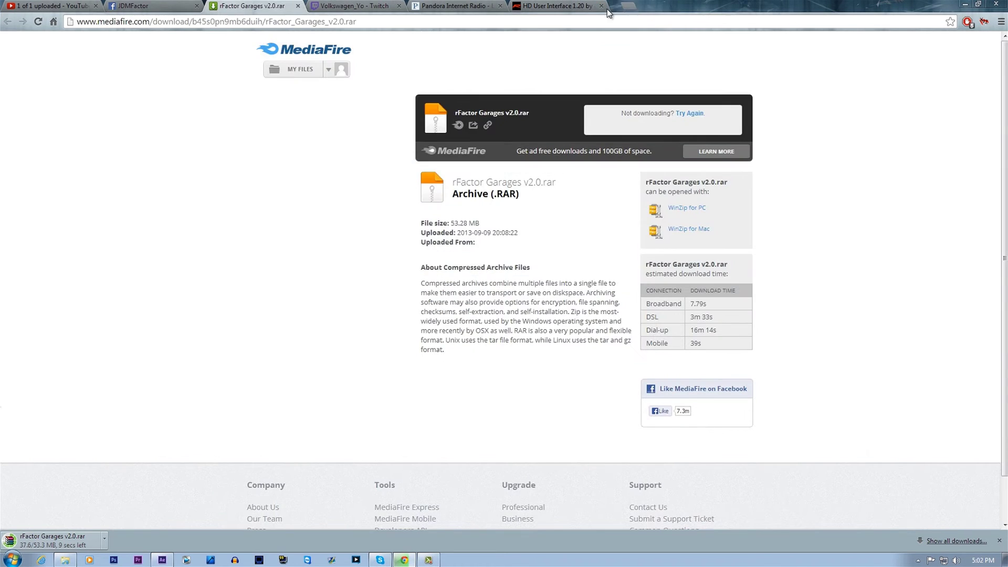
left_click(601, 6)
left_click(469, 10)
left_click(150, 5)
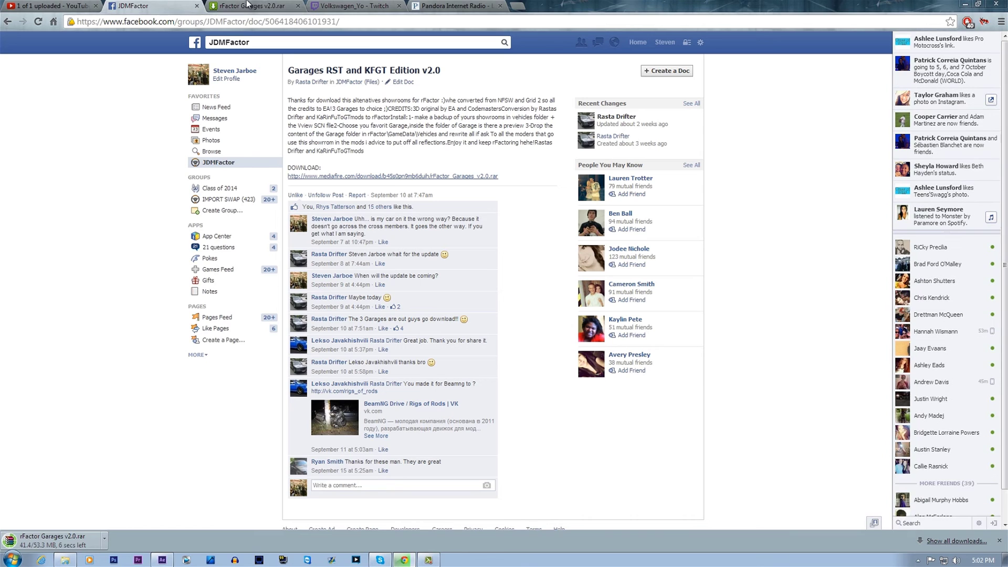
left_click(66, 6)
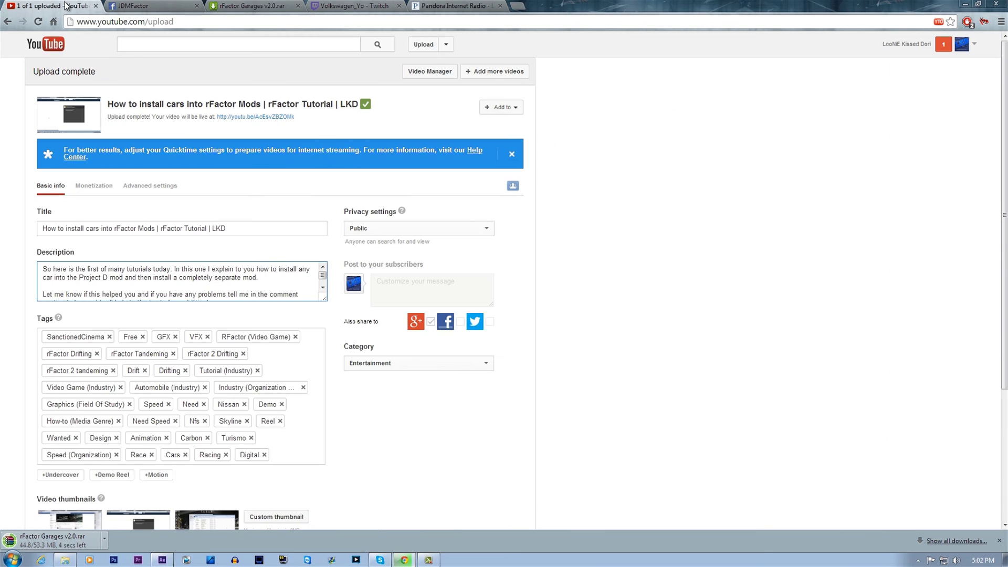
left_click(38, 43)
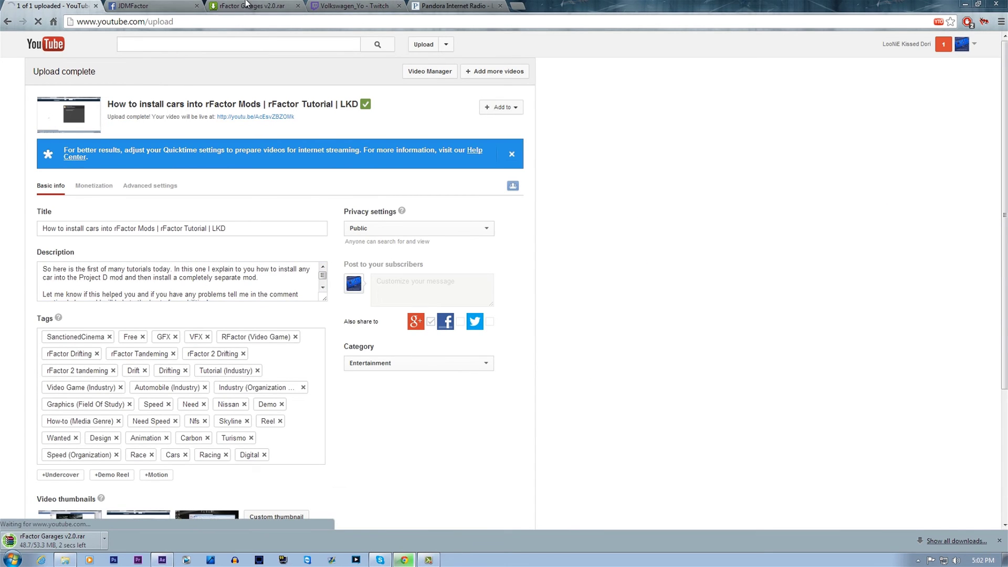
Open the finished rFactor Garages v2.0.rar from the download shelf and minimize Chrome
left_click(252, 6)
left_click(65, 536)
left_click(965, 5)
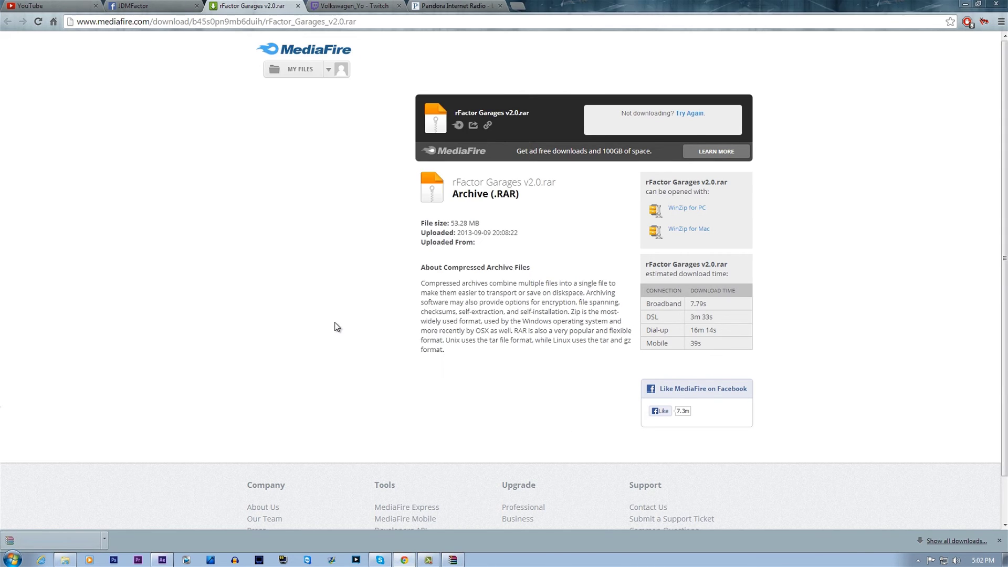
Dismiss the licence reminder and view the Garage 1 Preview.jpg inside rFactor Garages v2.0
left_click(416, 237)
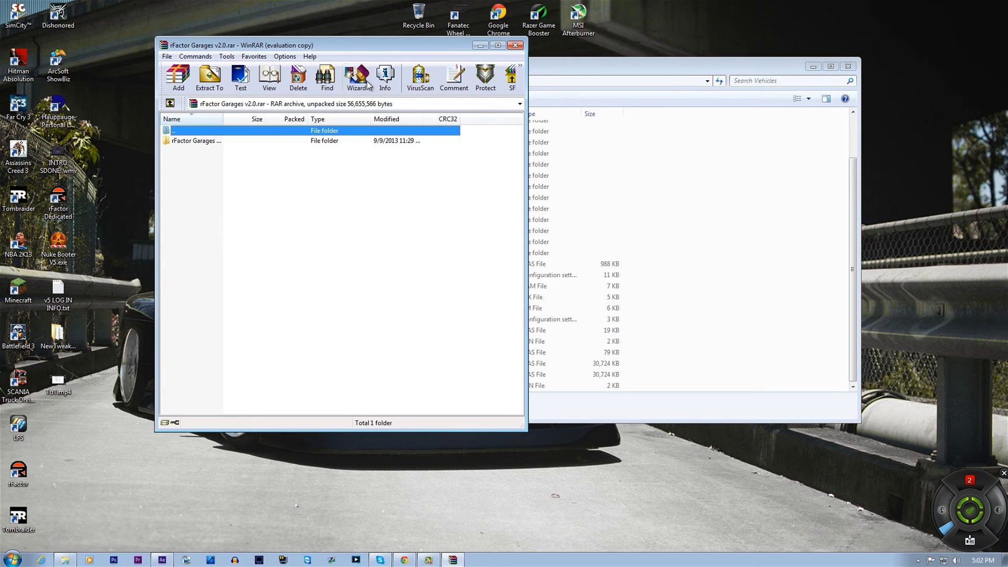
left_click_drag(289, 37, 176, 39)
double_click(126, 139)
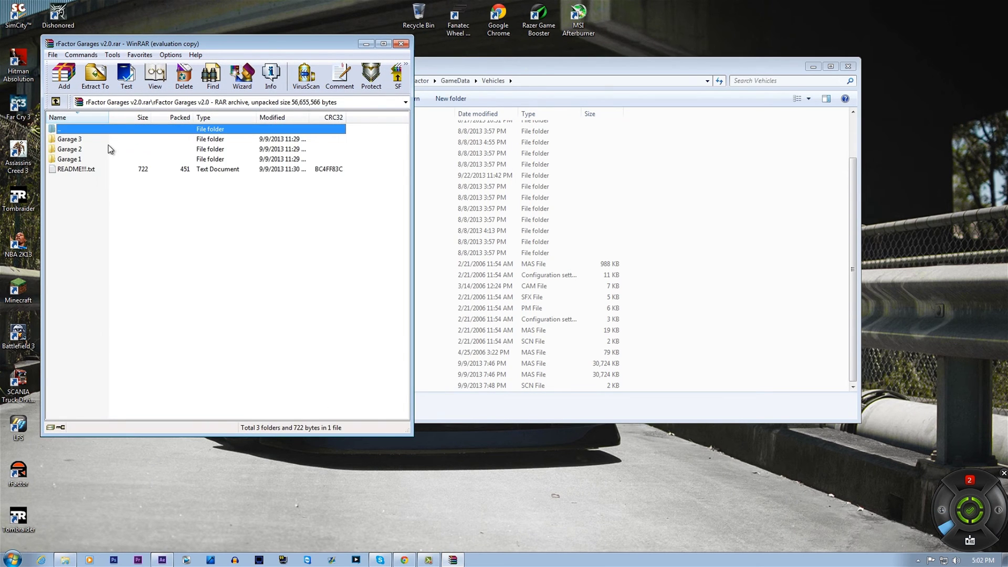
double_click(116, 159)
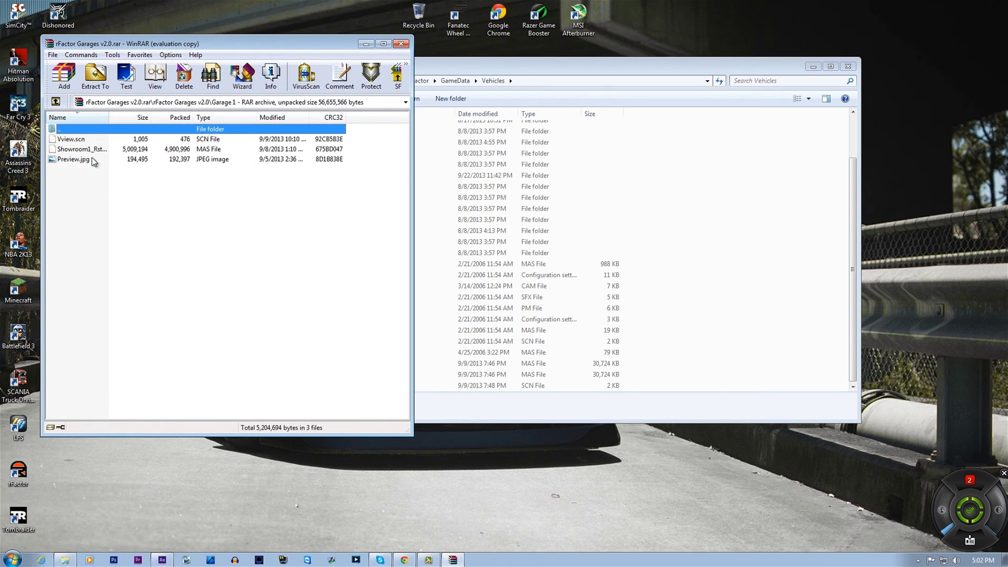
double_click(93, 158)
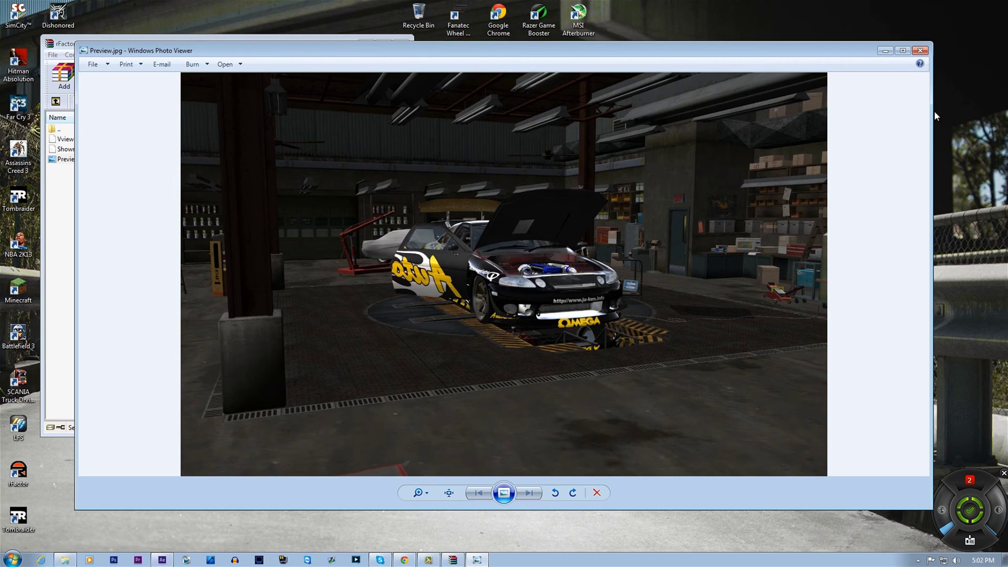
left_click(917, 52)
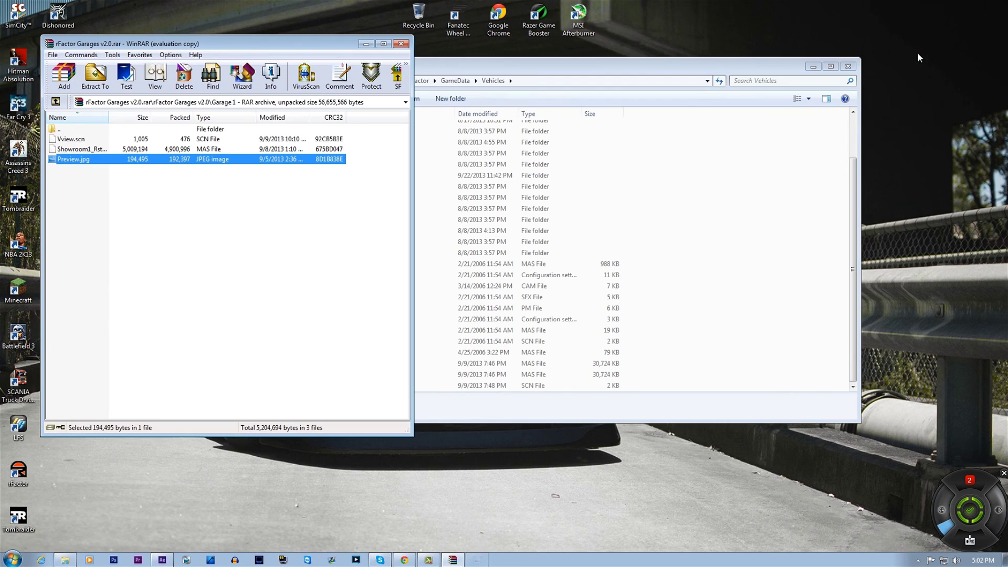
View the Garage 2 Preview.jpg
double_click(124, 128)
double_click(98, 149)
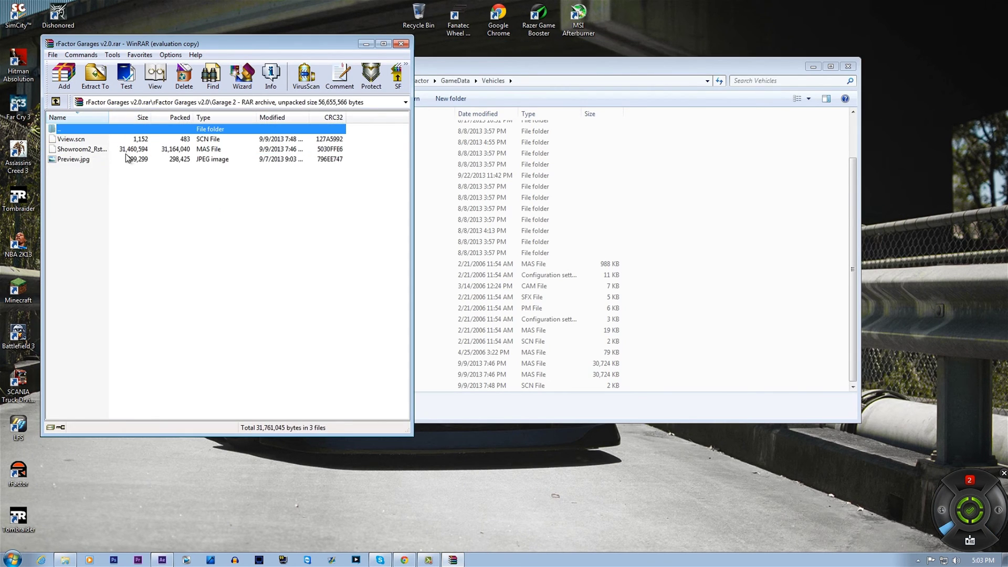
double_click(92, 160)
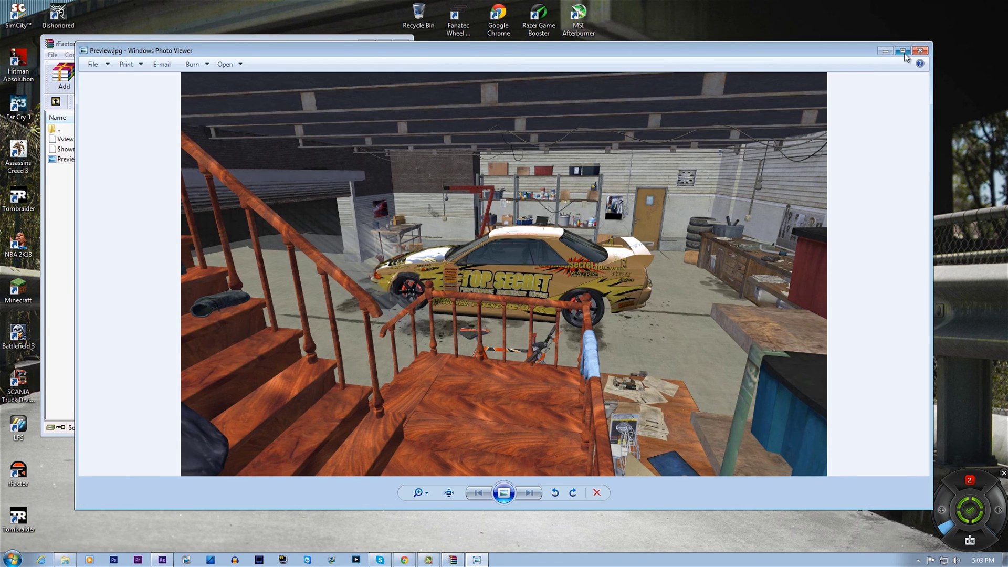
left_click(920, 50)
View the Garage 3 Preview.jpg and stay in the Garage 3 folder
double_click(66, 129)
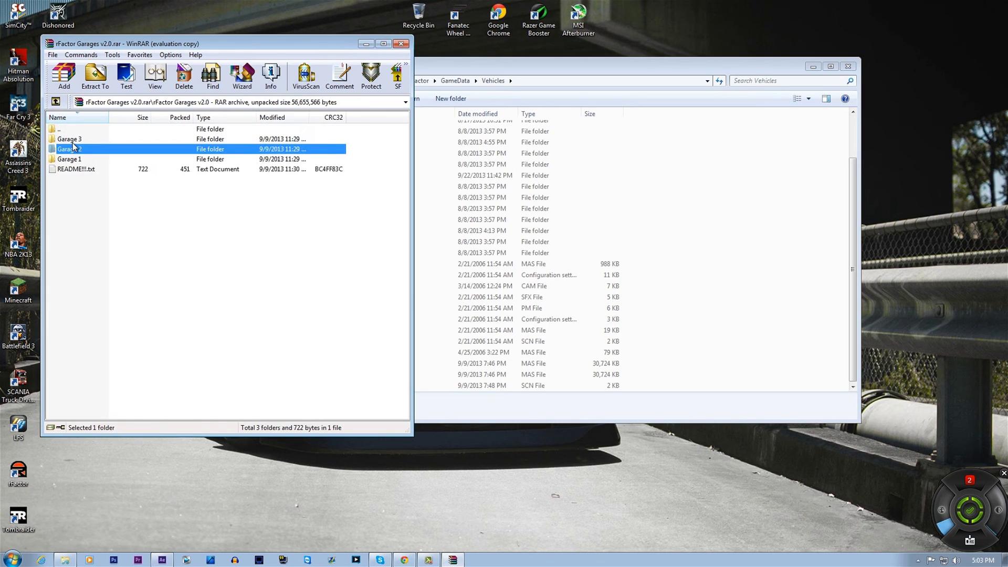
double_click(73, 148)
double_click(99, 160)
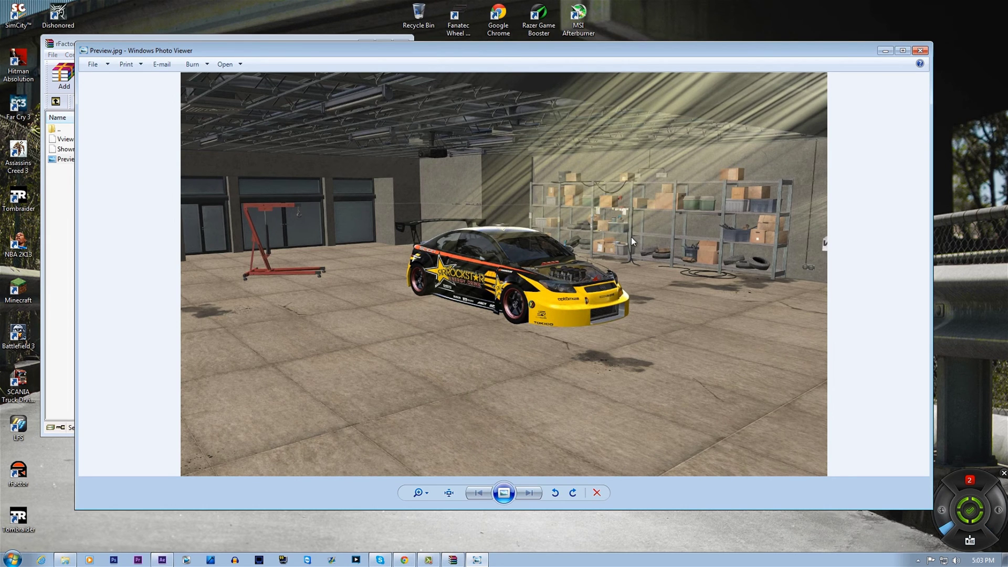
left_click(920, 50)
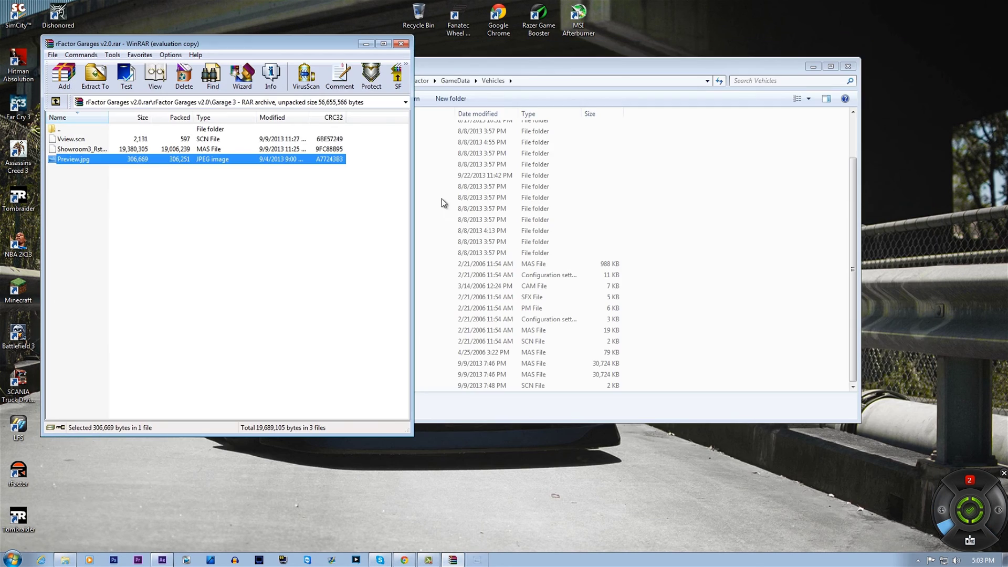
left_click(779, 318)
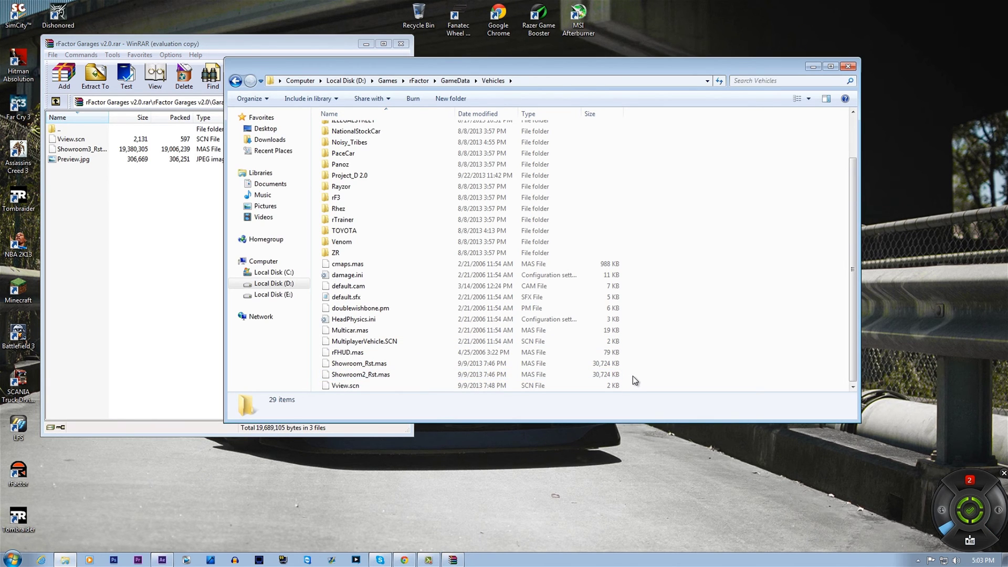
Delete the old Showroom_Rst.mas, Showroom2_Rst.mas and Vview.scn from the Vehicles folder
left_click_drag(627, 370, 563, 382)
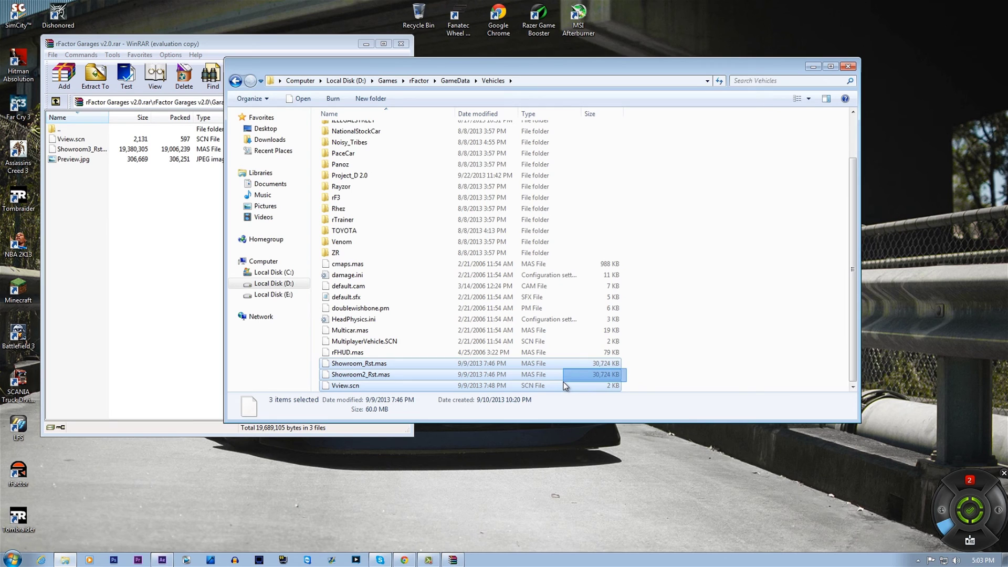
left_click_drag(563, 382, 561, 383)
right_click(561, 382)
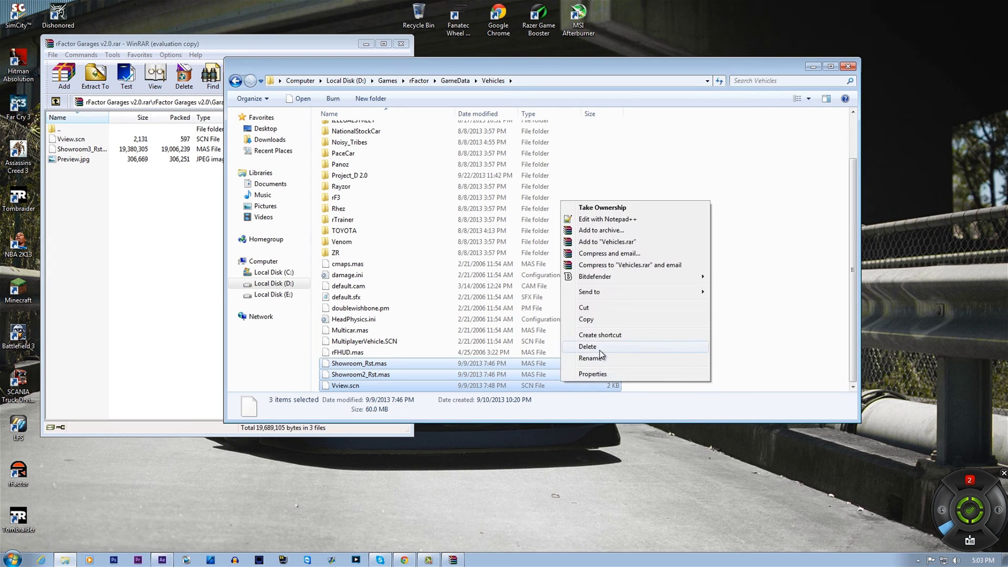
left_click(599, 348)
left_click(549, 288)
Copy Garage 3's Vview.scn and Showroom3_Rst.mas into Vehicles, then close WinRAR
left_click(173, 259)
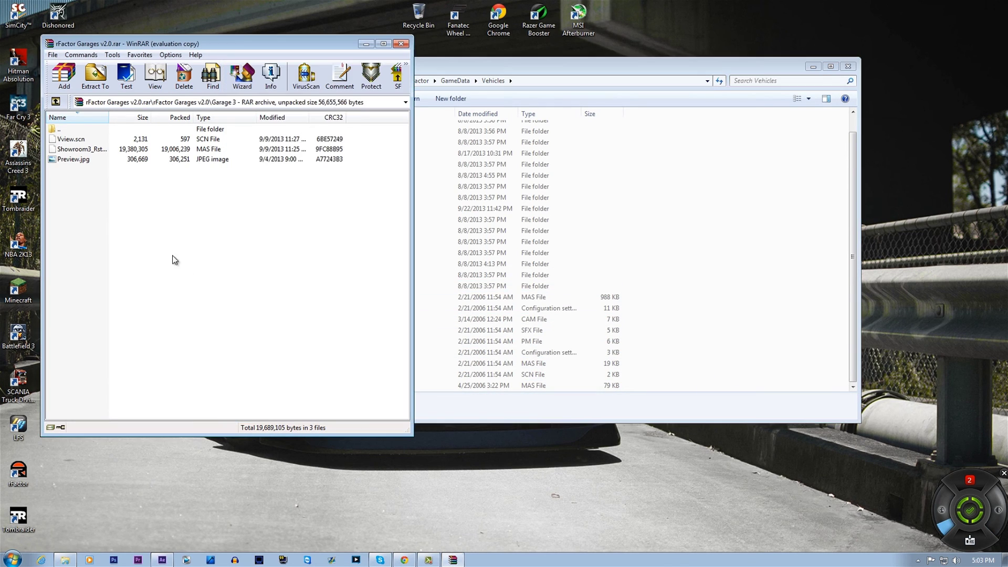
left_click_drag(346, 154, 299, 138)
left_click_drag(146, 146, 677, 299)
left_click(716, 356)
left_click(336, 46)
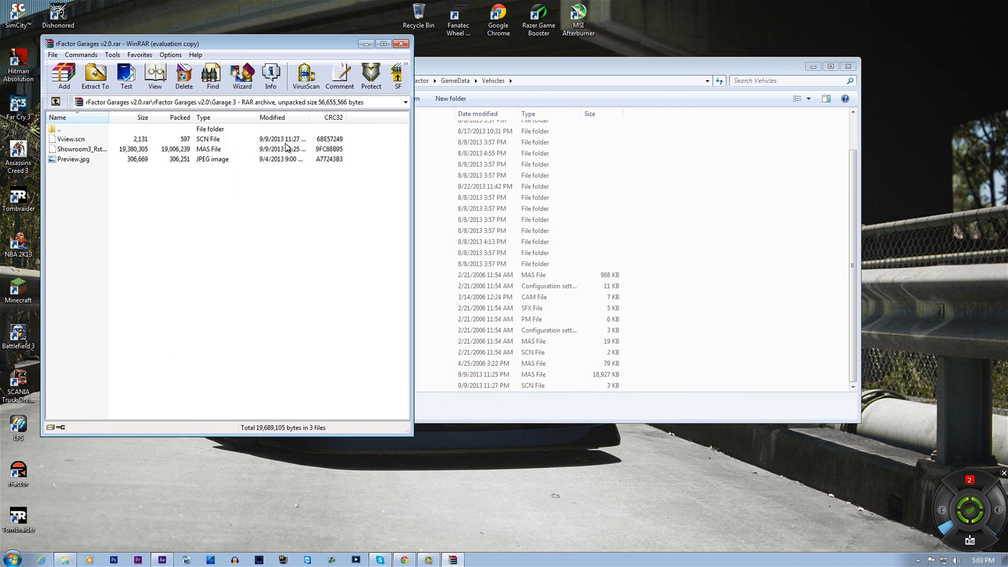
left_click(401, 43)
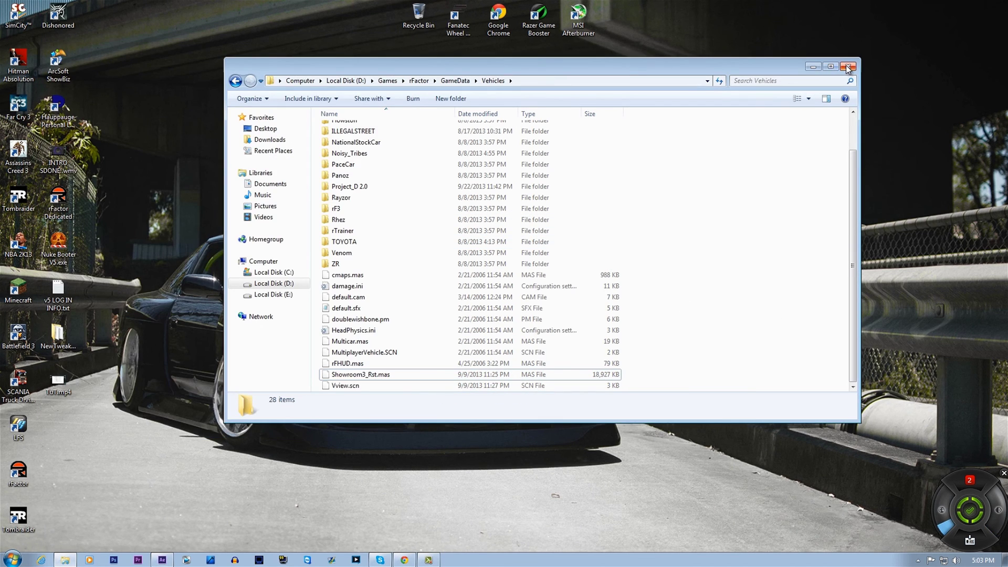